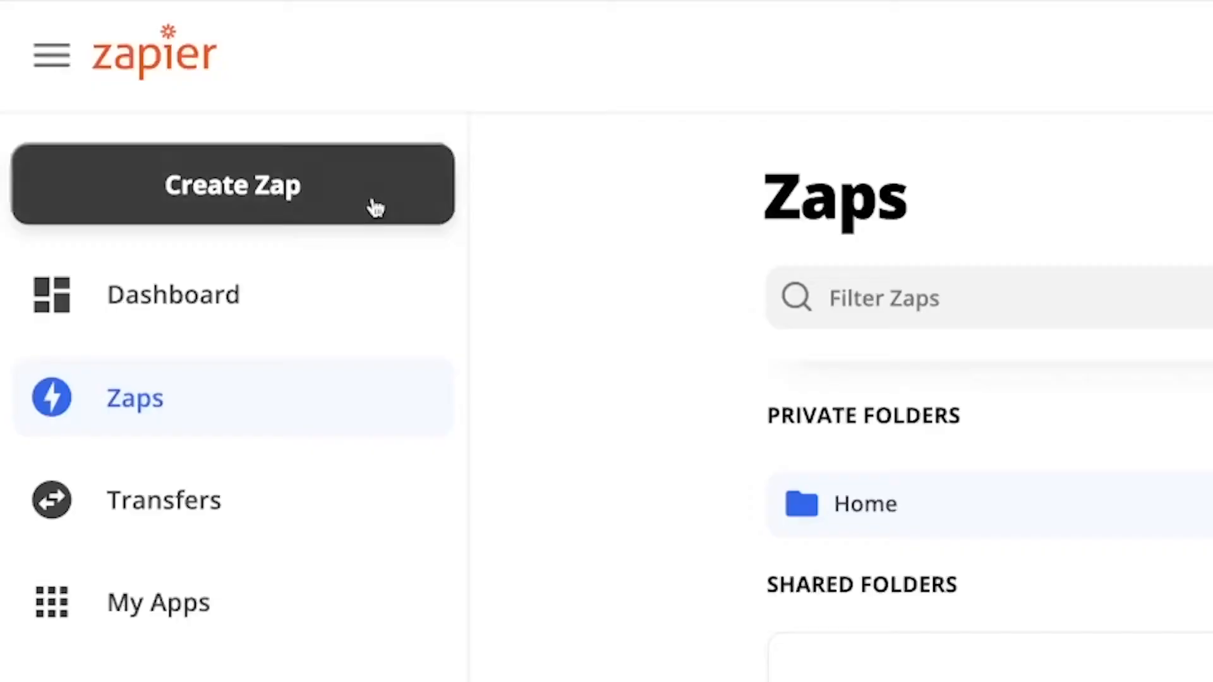
Step: Create a new Zap with Typeform as the trigger app and New Entry as the trigger event
left_click(375, 207)
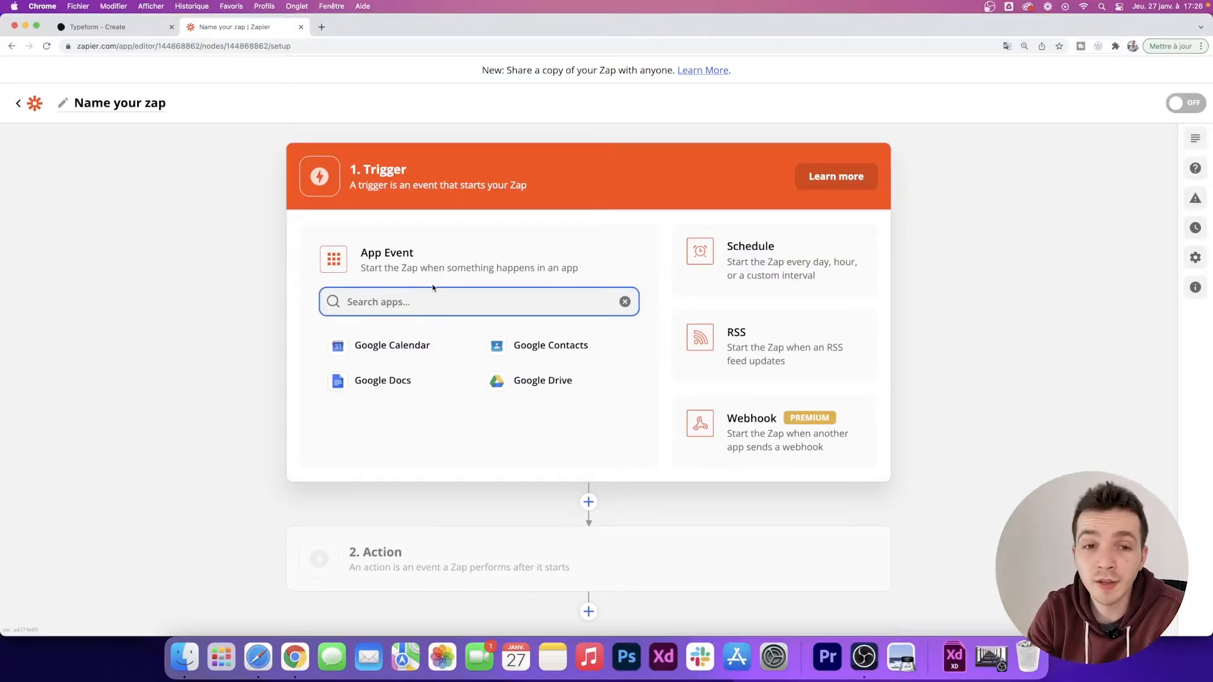
type("typ")
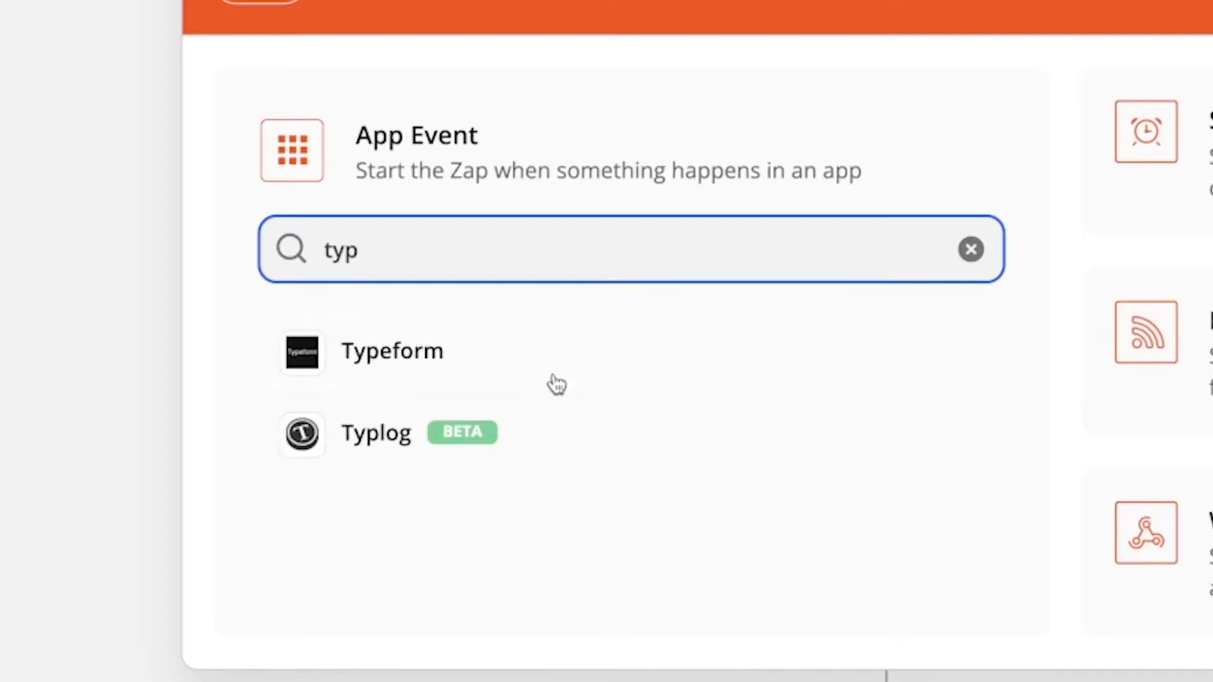
left_click(556, 382)
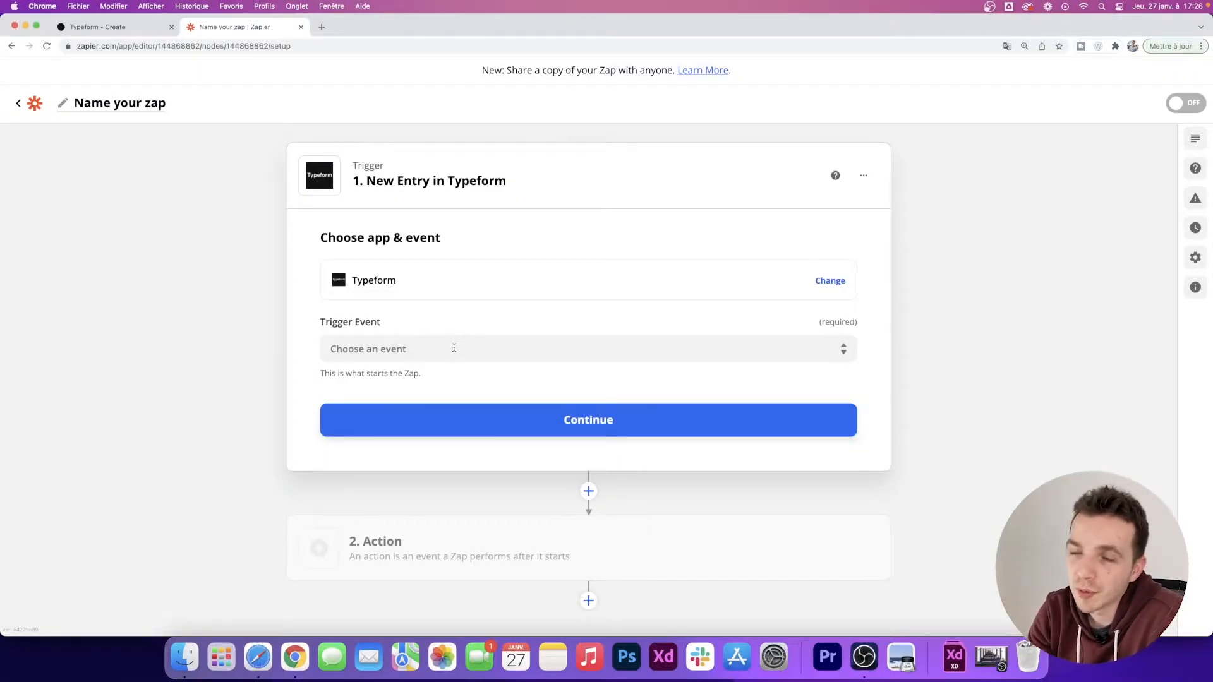
left_click(454, 348)
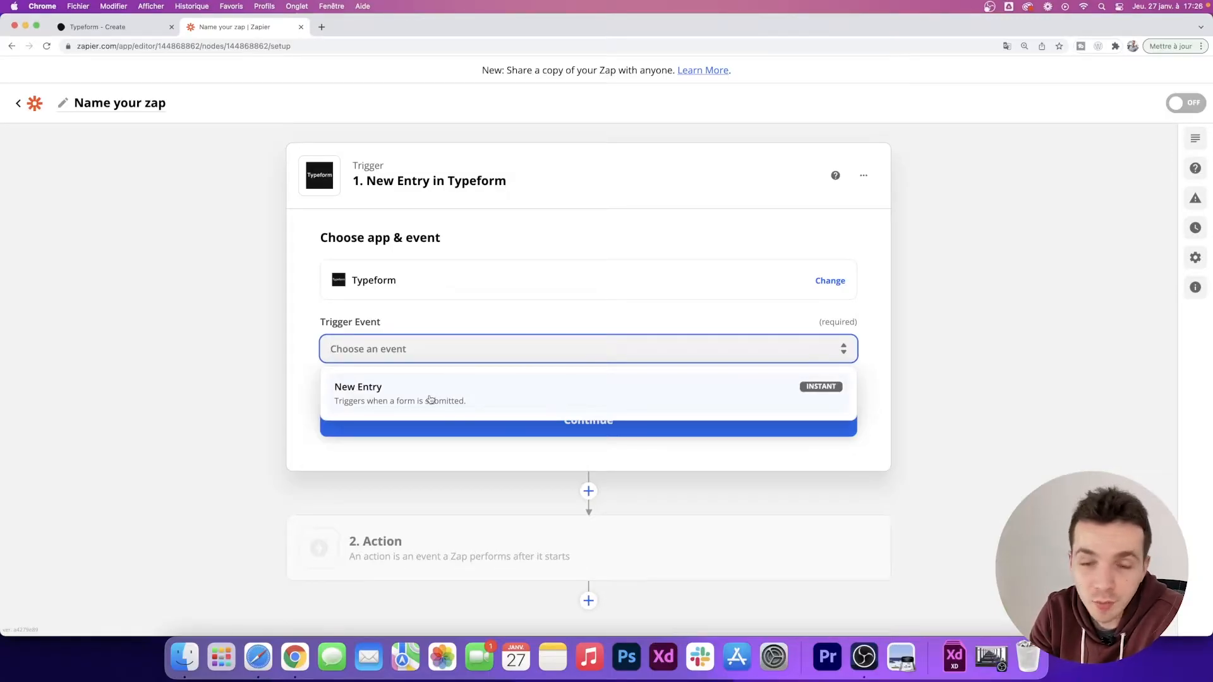
left_click(429, 399)
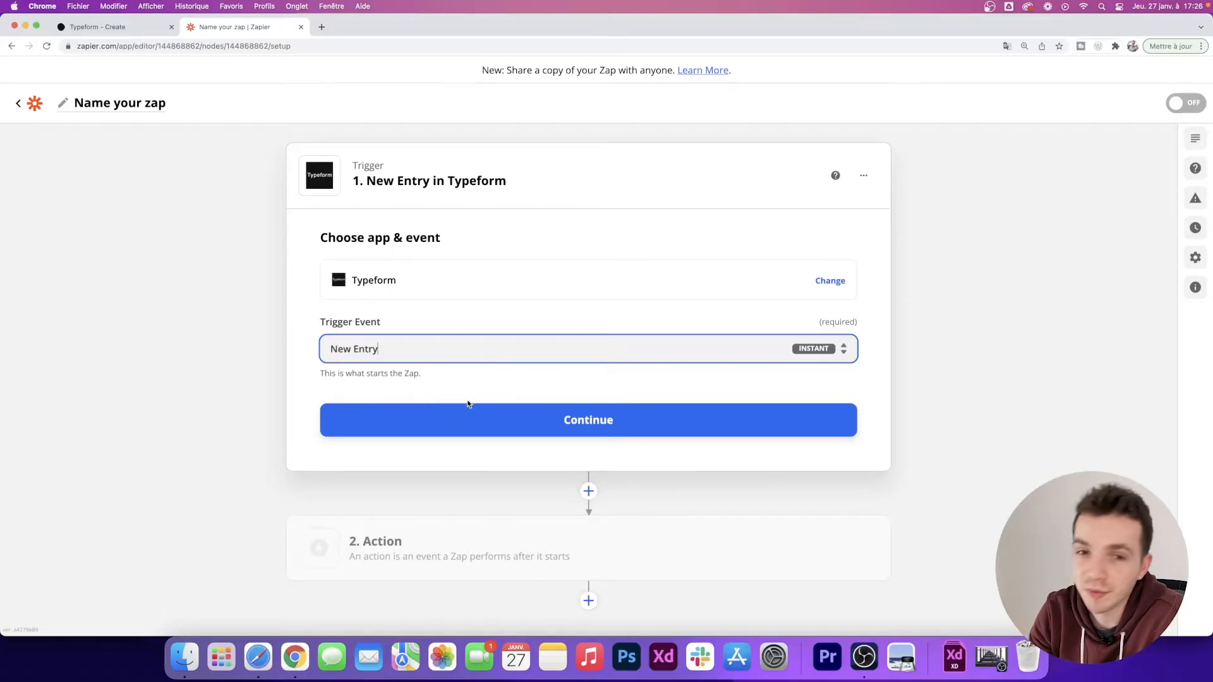
left_click(467, 422)
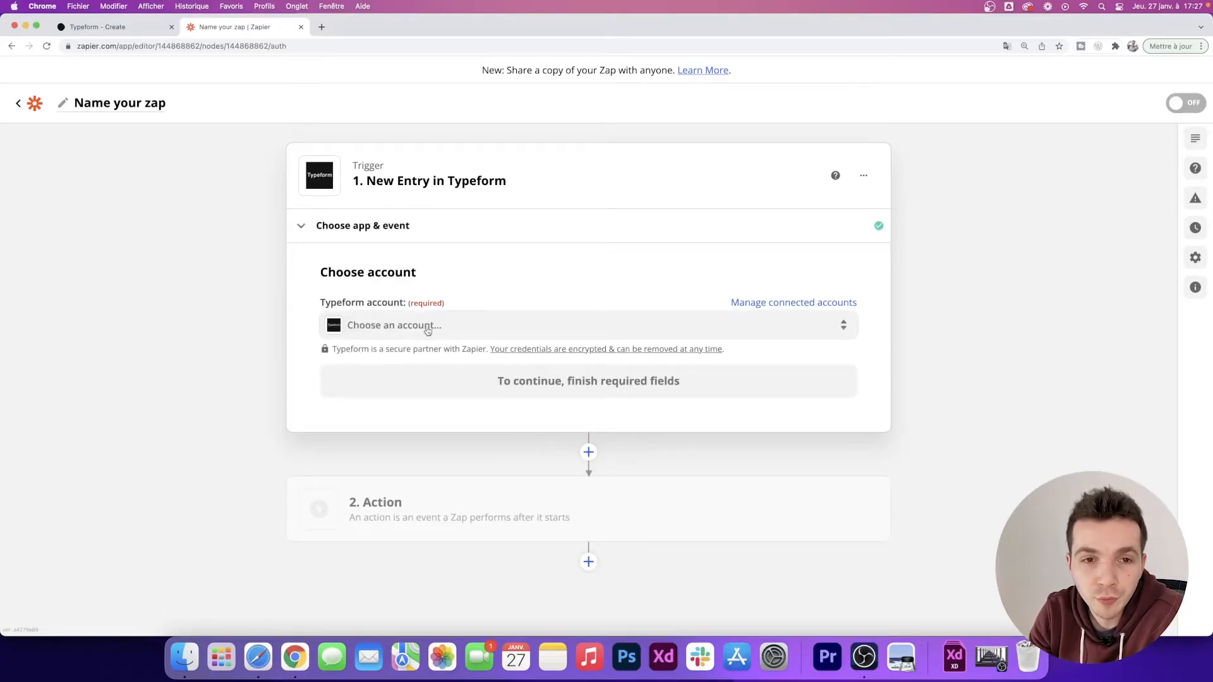
Step: Select the already connected Typeform account for the trigger and proceed to the trigger setup
left_click(428, 328)
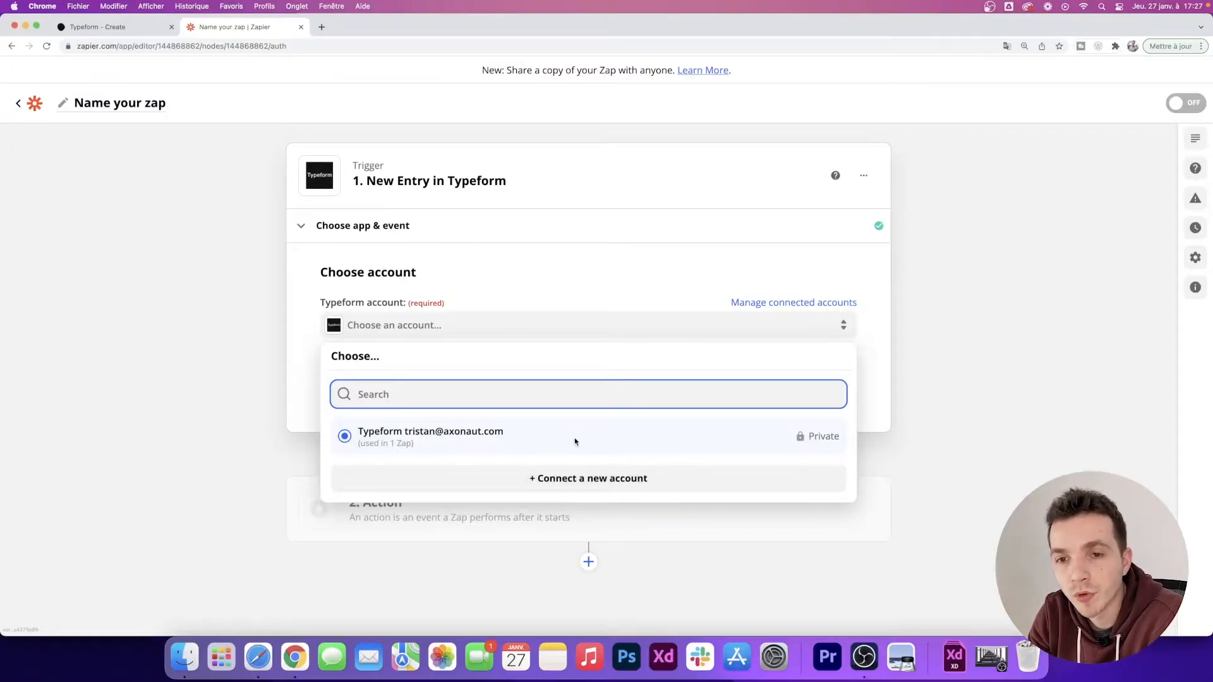
left_click(577, 441)
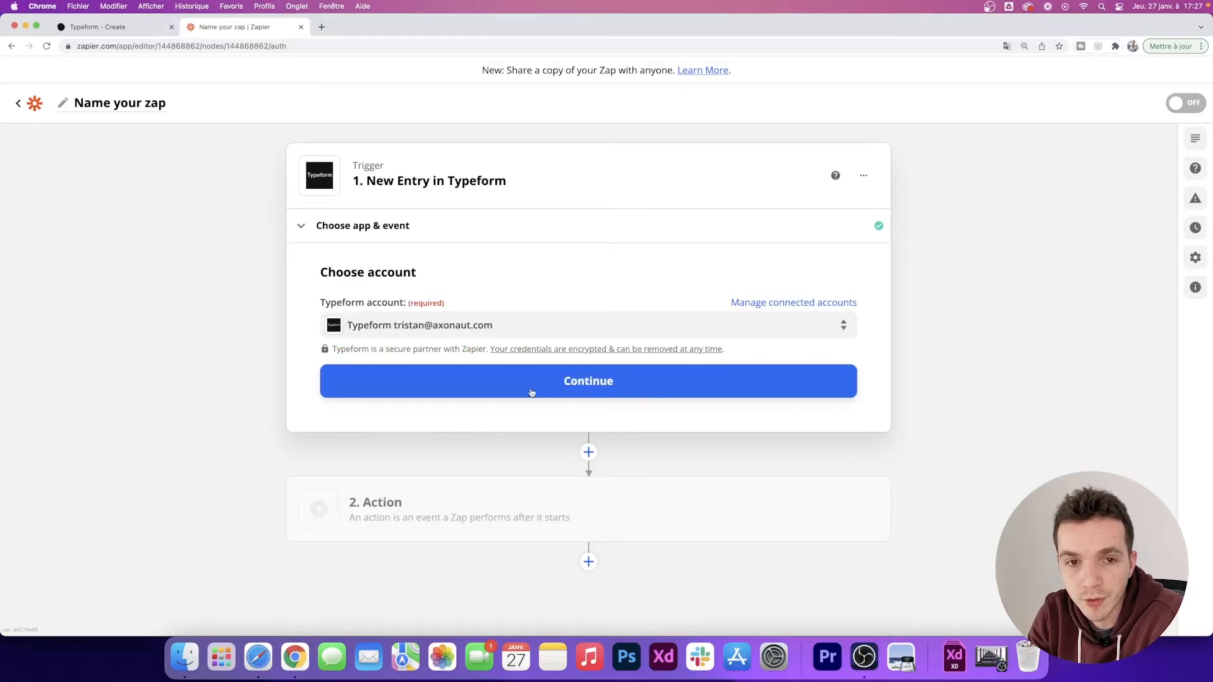
left_click(532, 392)
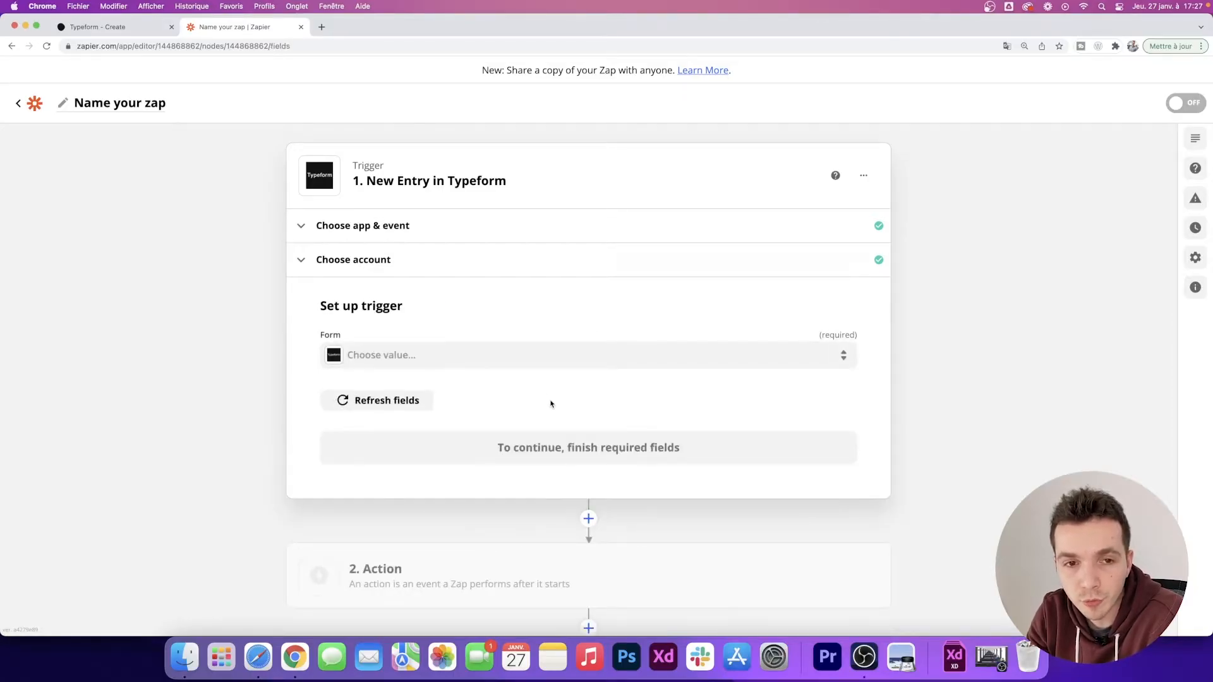
Step: Set the trigger's form to "Typeform test inscription" and proceed to the trigger test
left_click(441, 354)
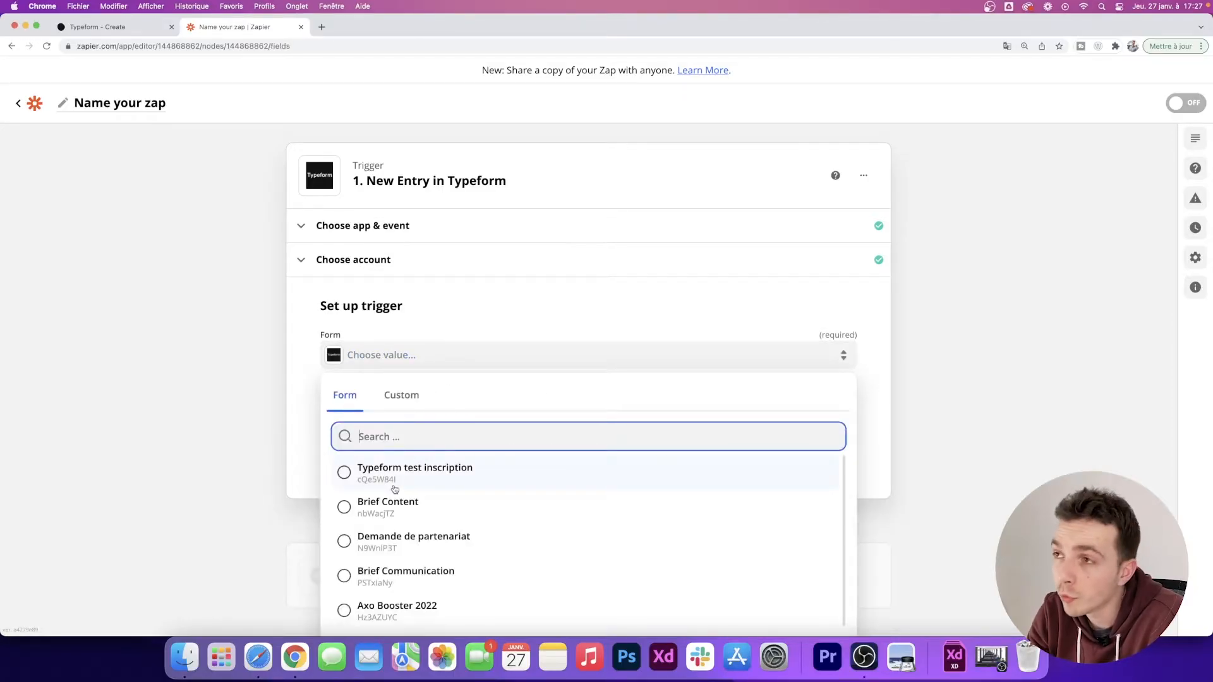
left_click(395, 480)
left_click(494, 455)
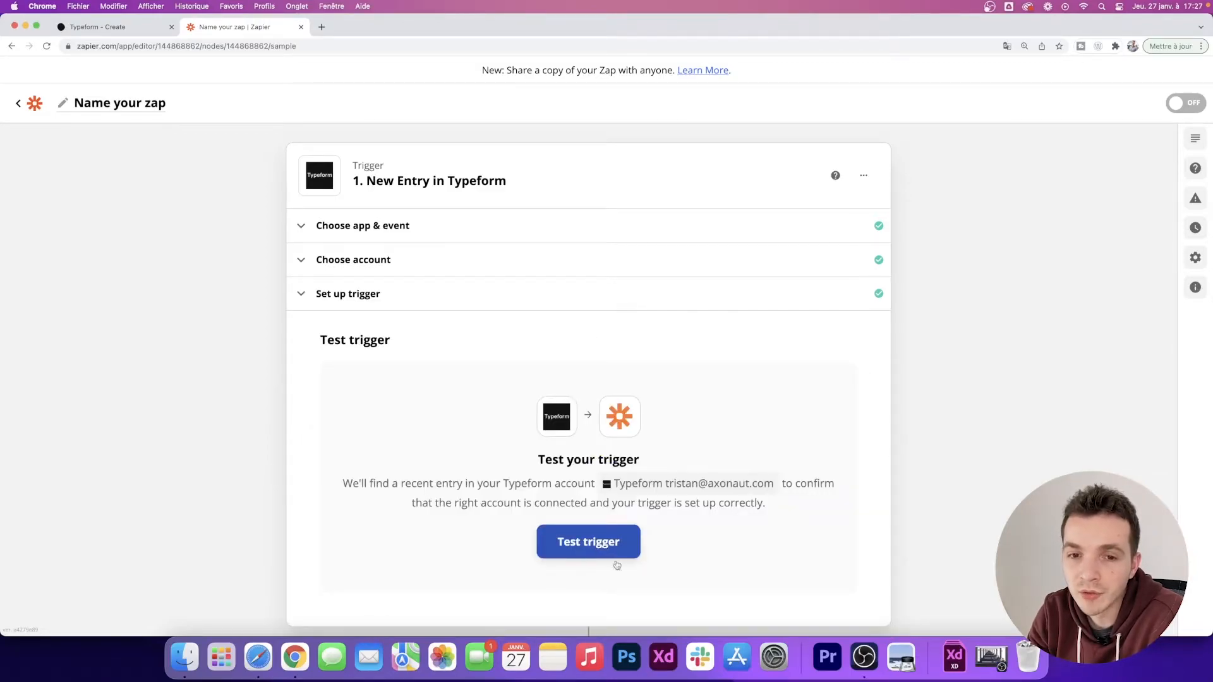
Step: Test the Typeform trigger and review the field values of the sample entry
left_click(578, 549)
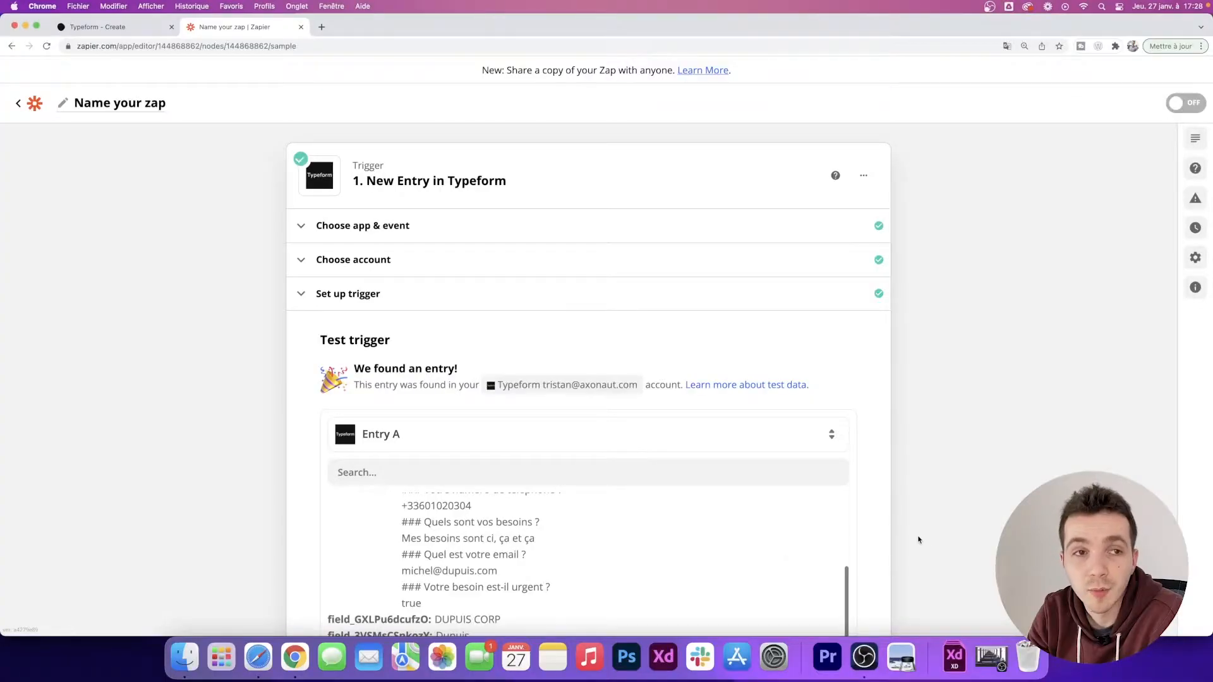
scroll(921, 536, "down", 5)
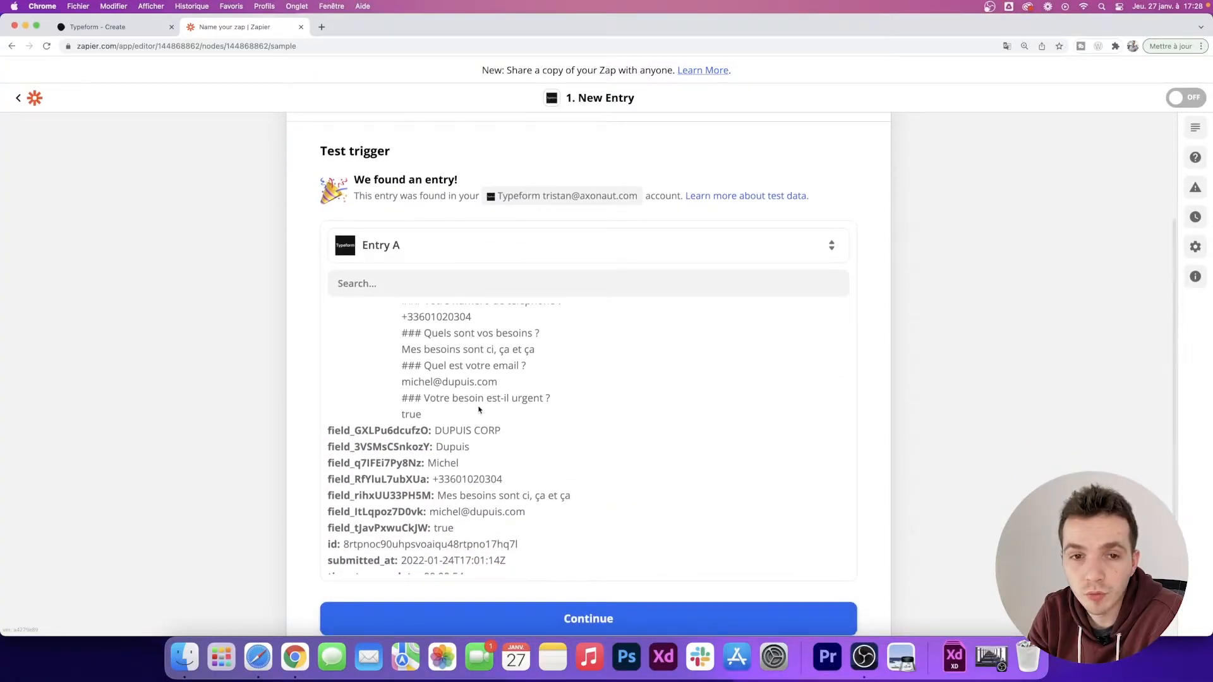
scroll(556, 404, "up", 3)
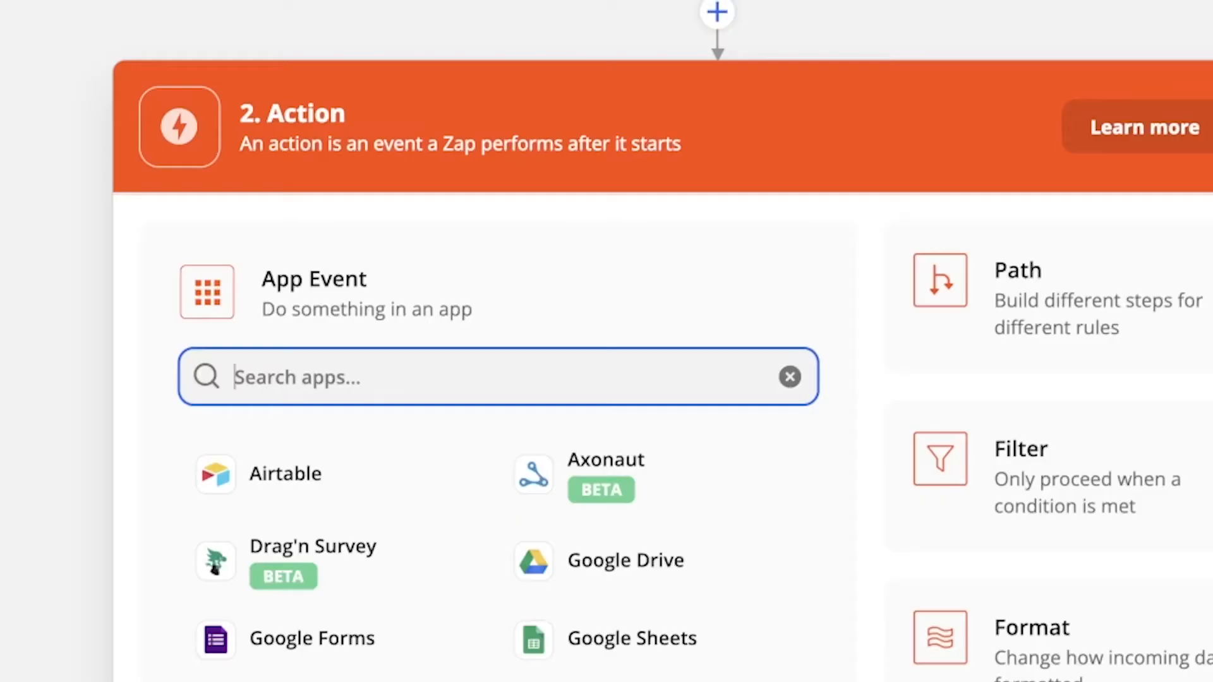
Step: Set the action app to the latest Axonaut version and the action event to Create Company and Employee
type("axonaut")
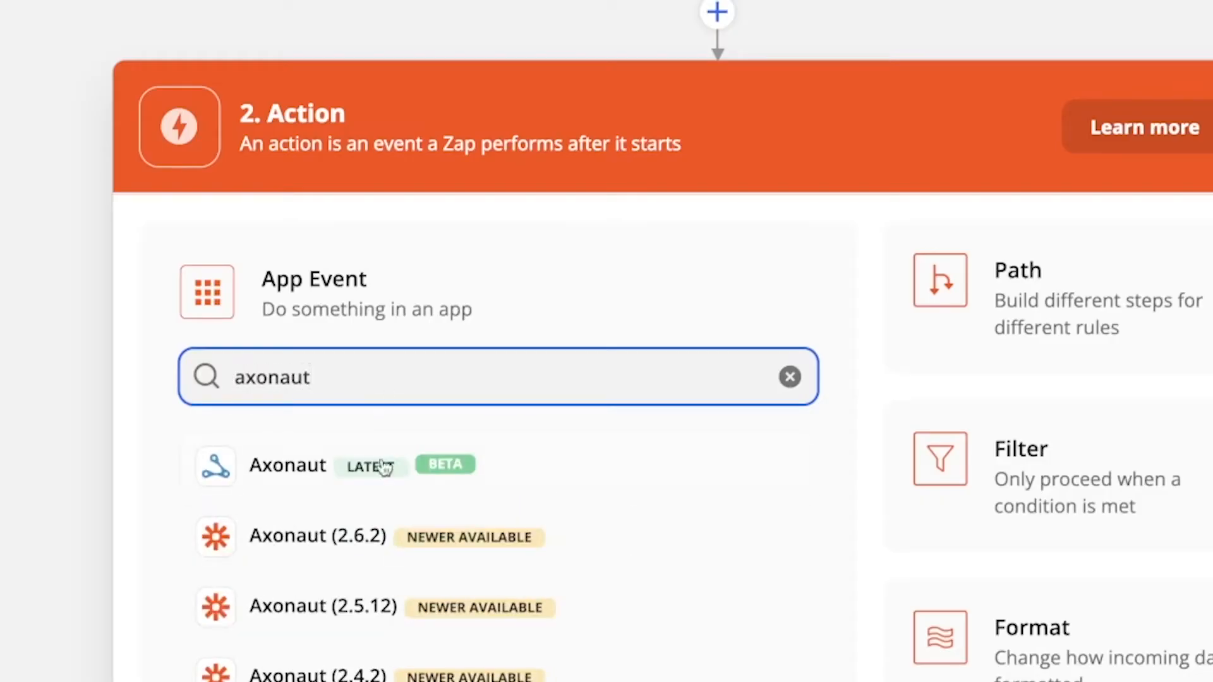
left_click(421, 458)
left_click(402, 459)
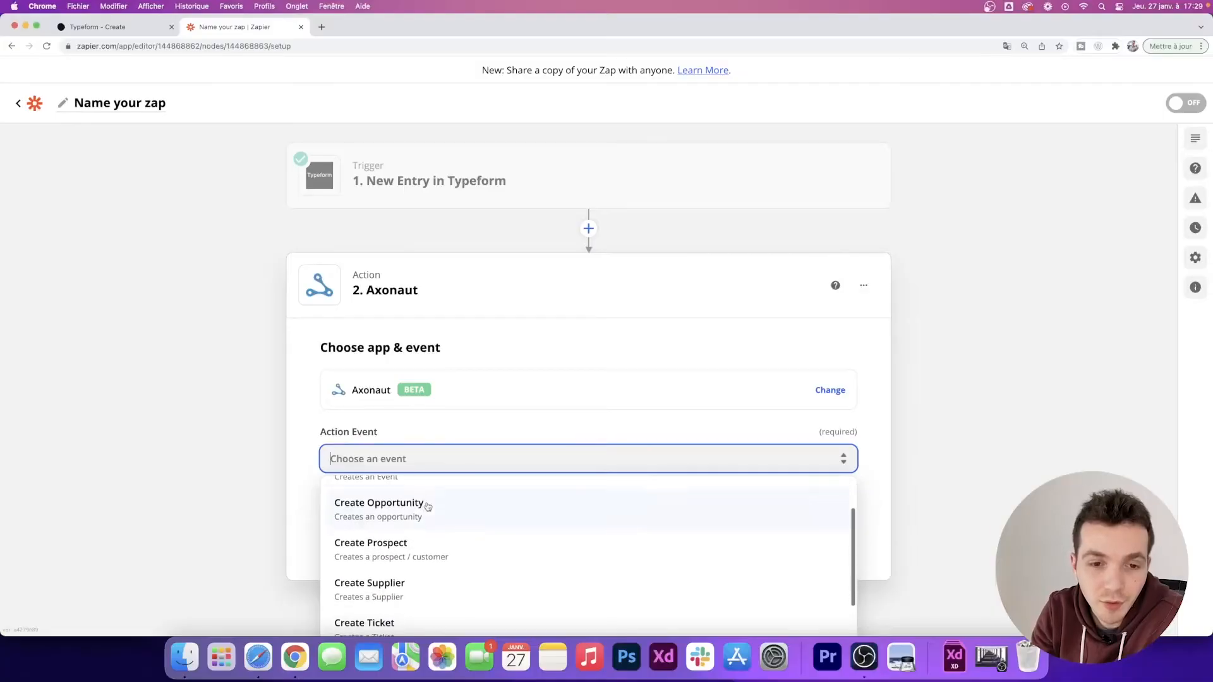
scroll(432, 529, "down", 2)
scroll(429, 529, "up", 1)
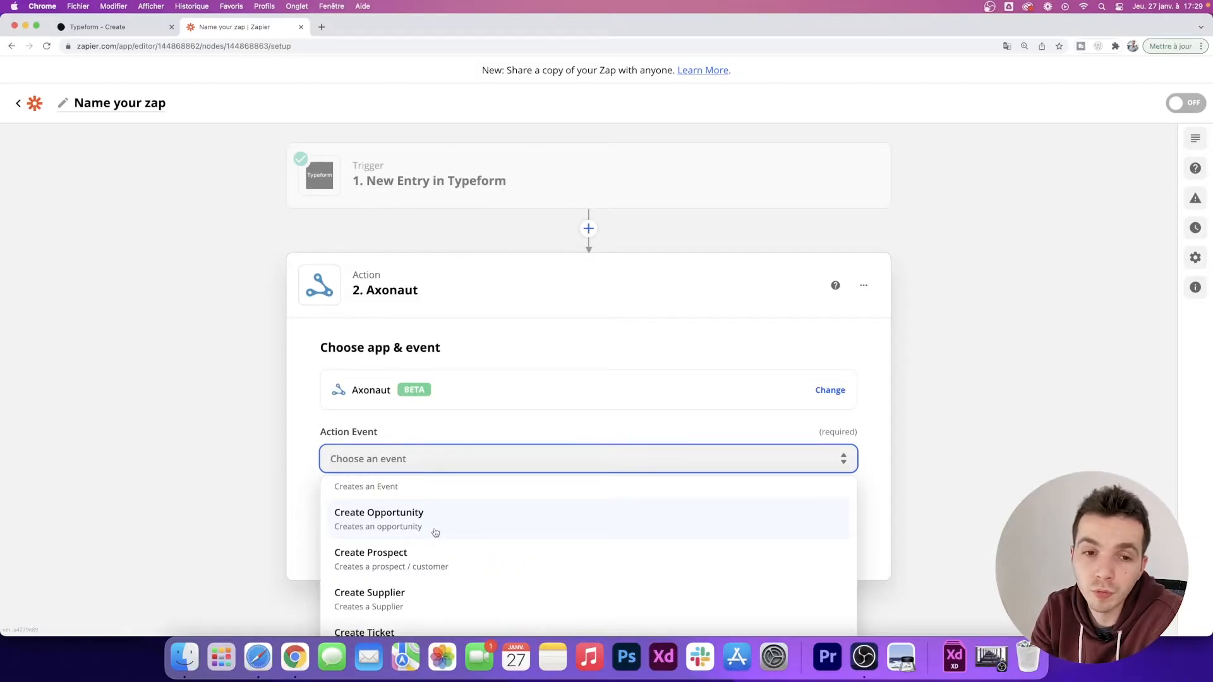
scroll(436, 532, "down", 5)
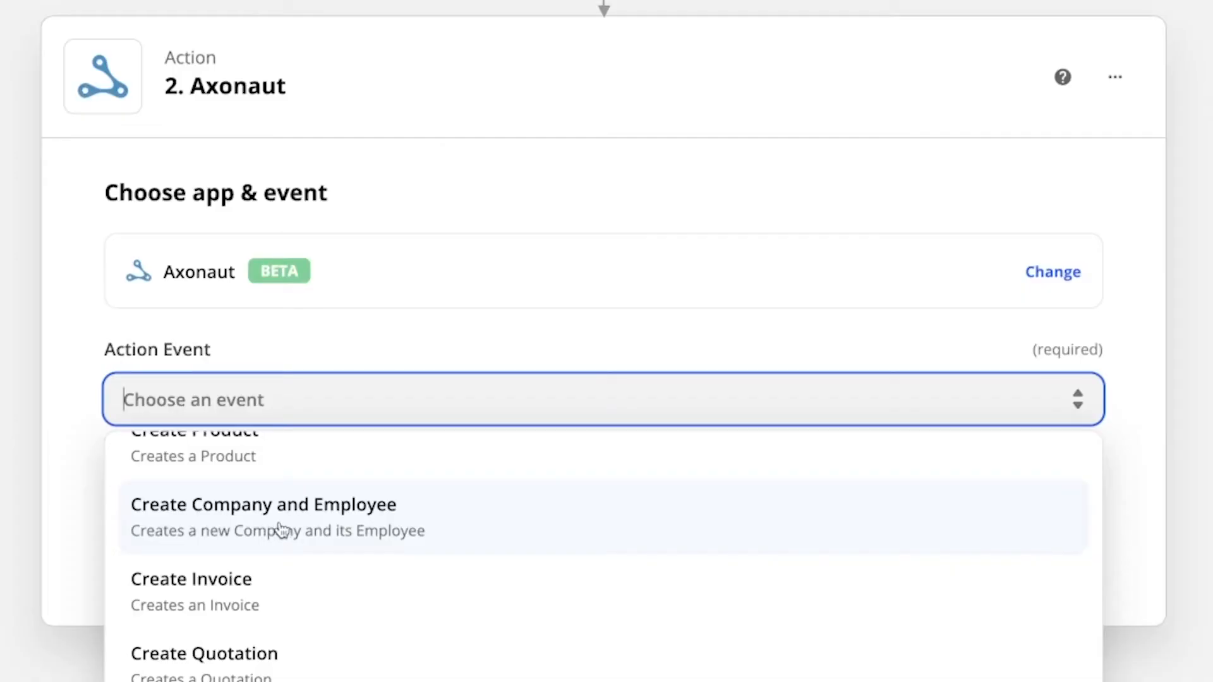
left_click(414, 532)
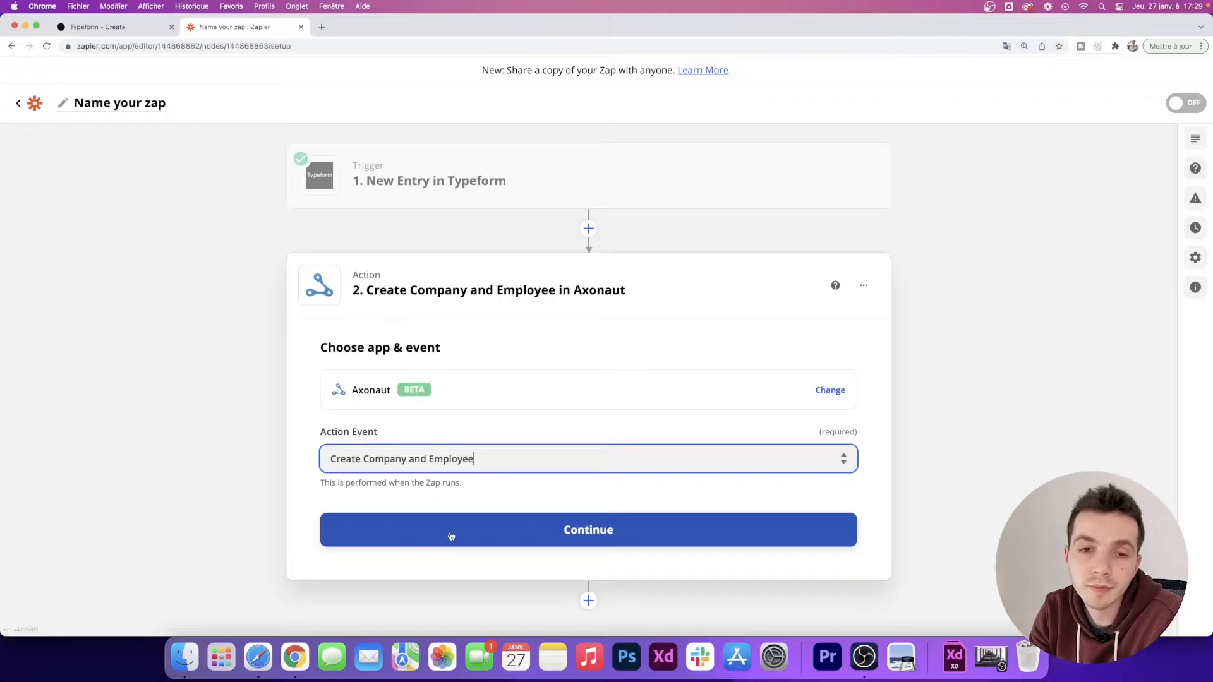
left_click(348, 544)
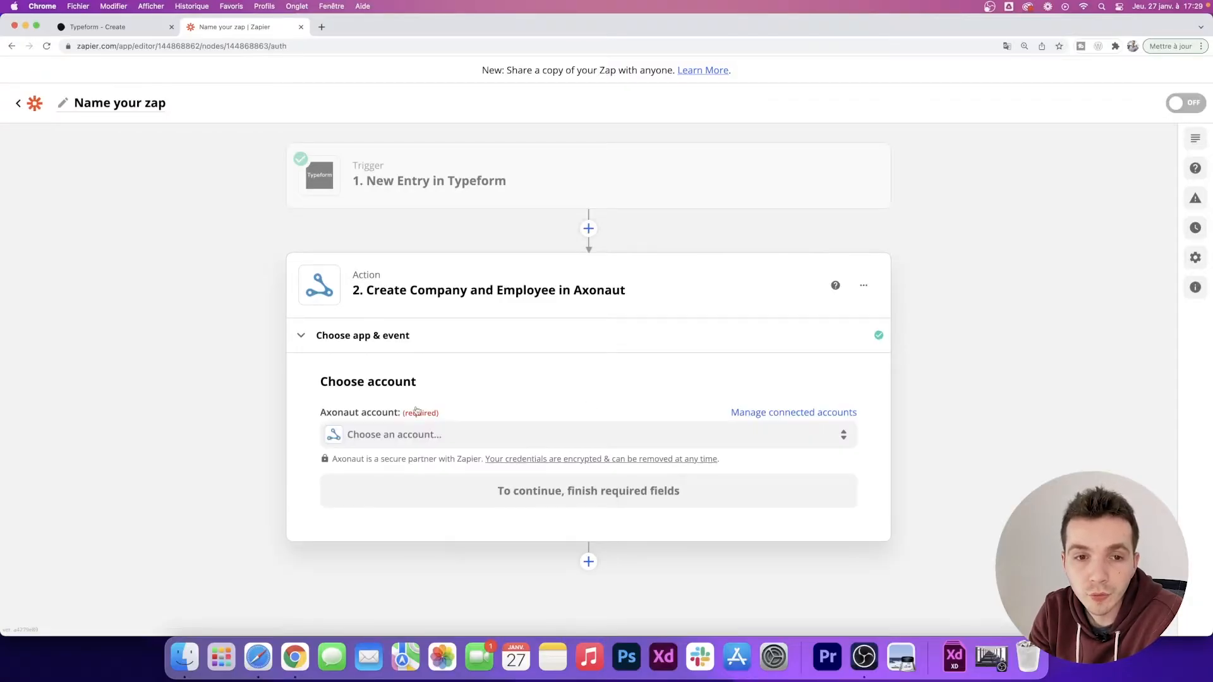
Step: Choose the Axonaut #2 account for the action and proceed to the action's field setup
left_click(411, 434)
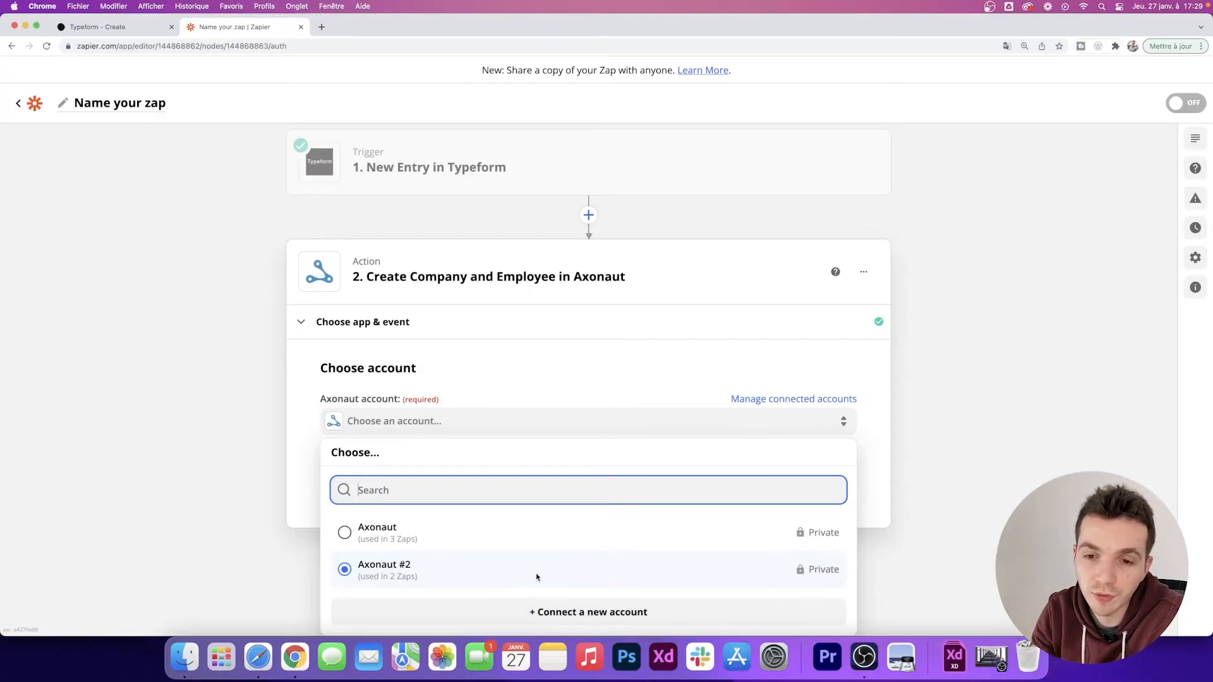
left_click(536, 573)
scroll(586, 530, "down", 3)
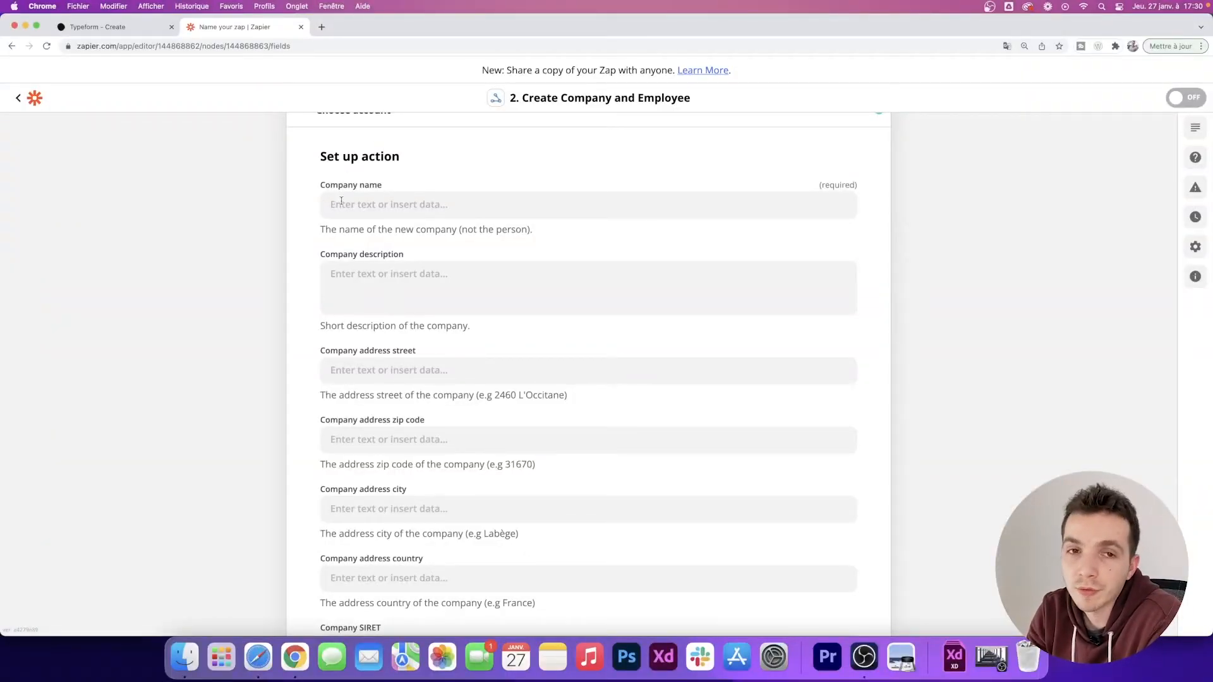
Step: Map the Company name field to the Typeform answer "Quel est le nom de votre société ?"
left_click(342, 201)
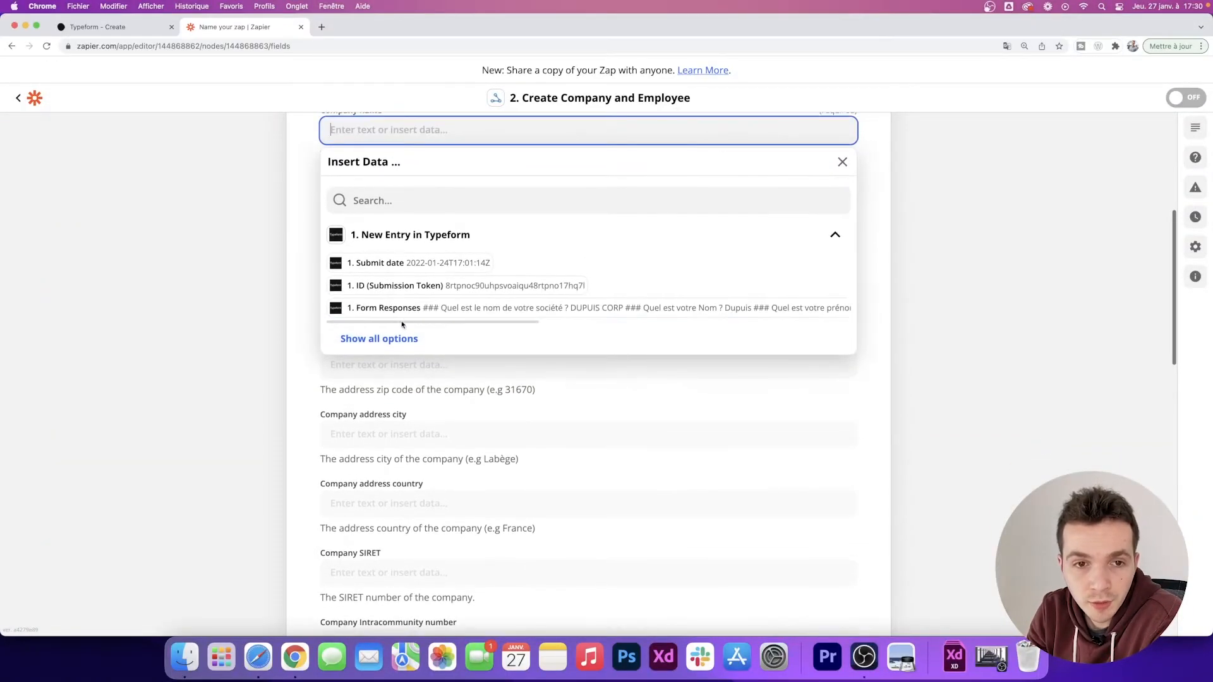
left_click(382, 339)
scroll(448, 337, "down", 2)
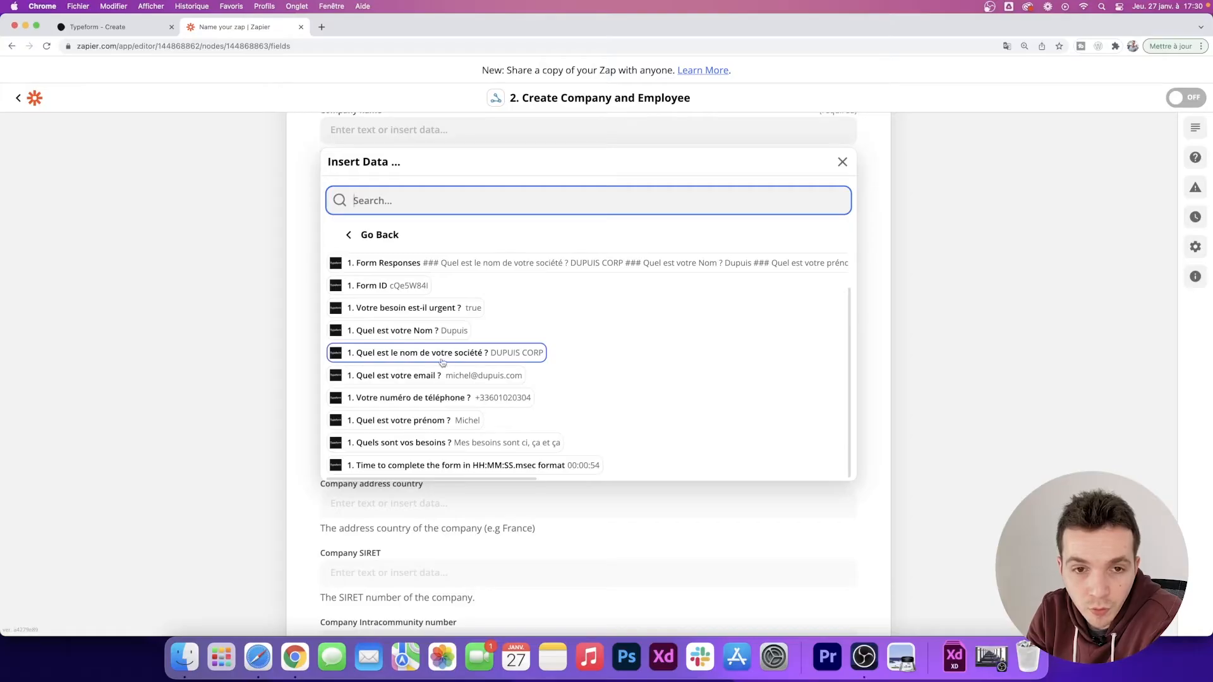
left_click(451, 354)
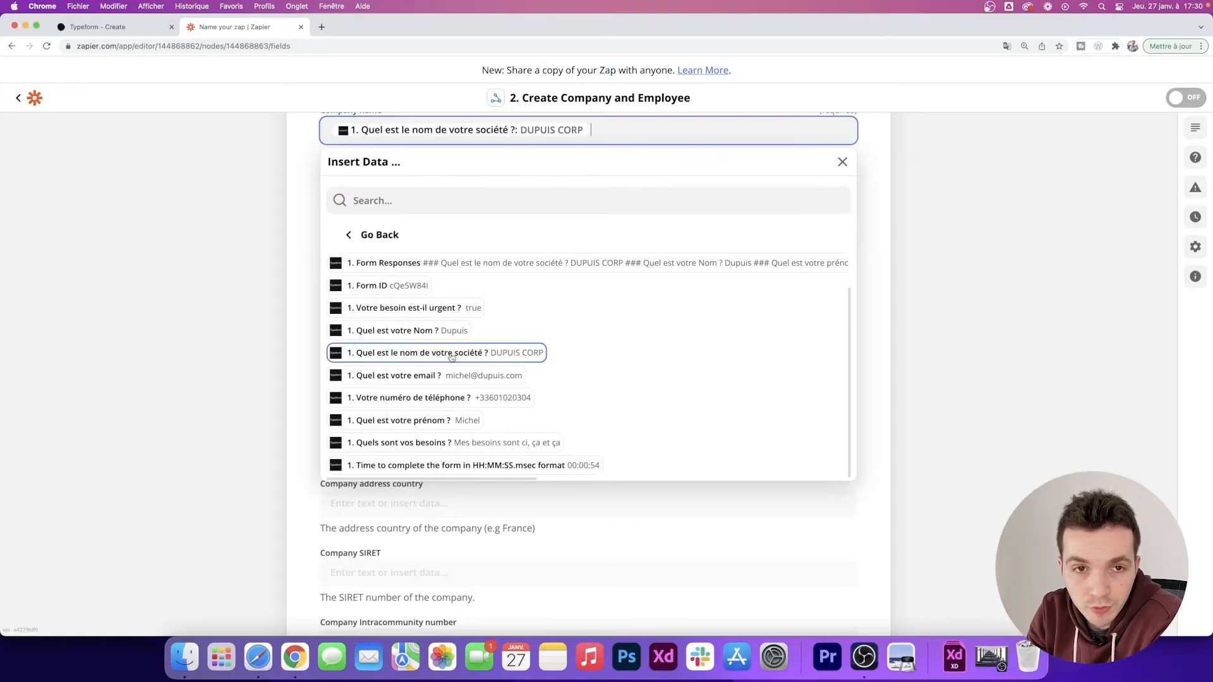
left_click(294, 266)
Step: Map the Company description to the answers "Quels sont vos besoins ?" and "Votre besoin est-il urgent ?"
scroll(313, 287, "up", 2)
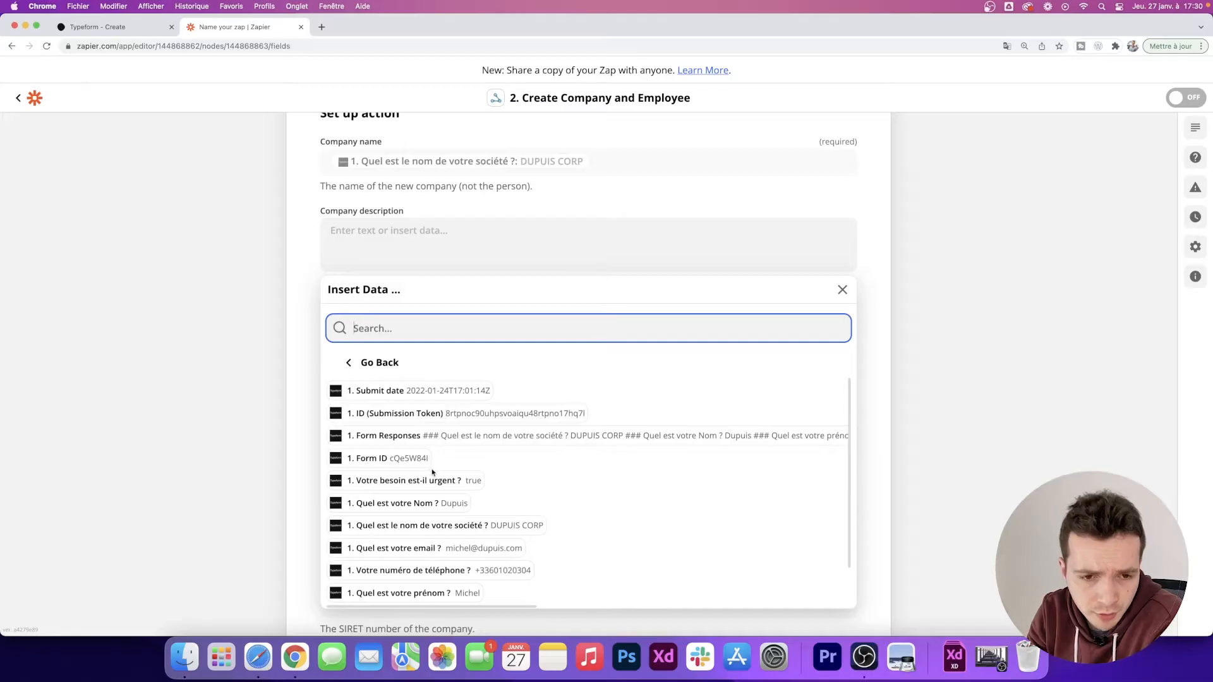
scroll(433, 472, "down", 2)
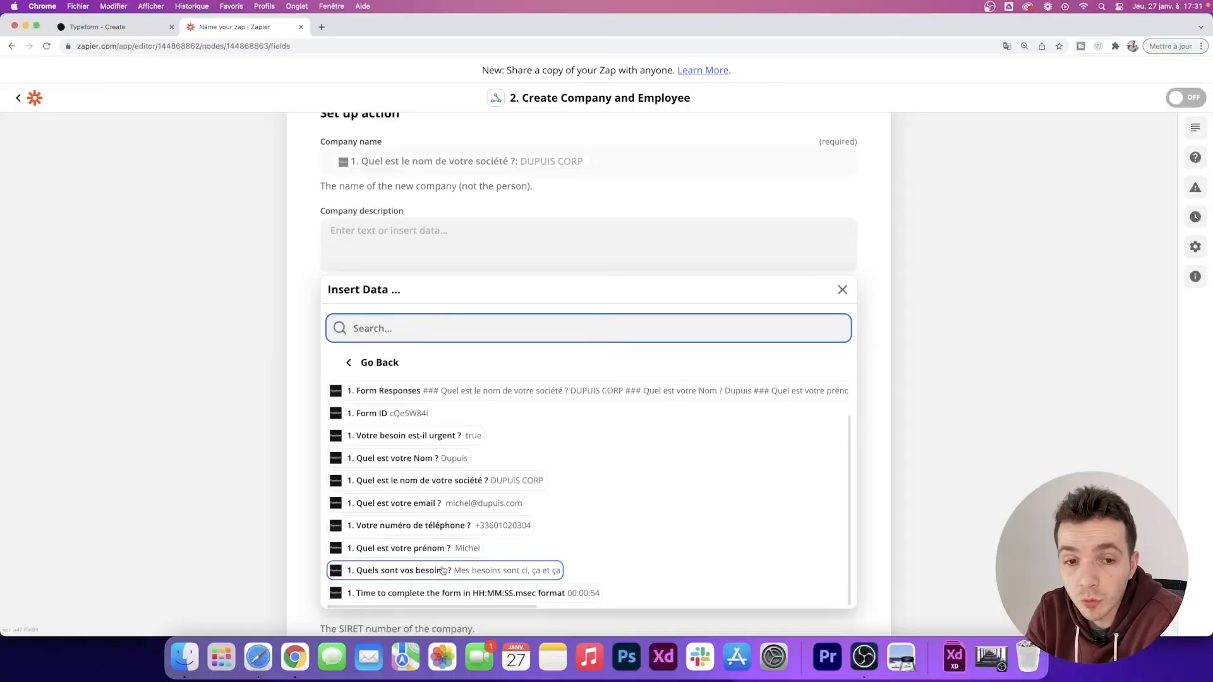
left_click(541, 571)
left_click(460, 434)
left_click(415, 326)
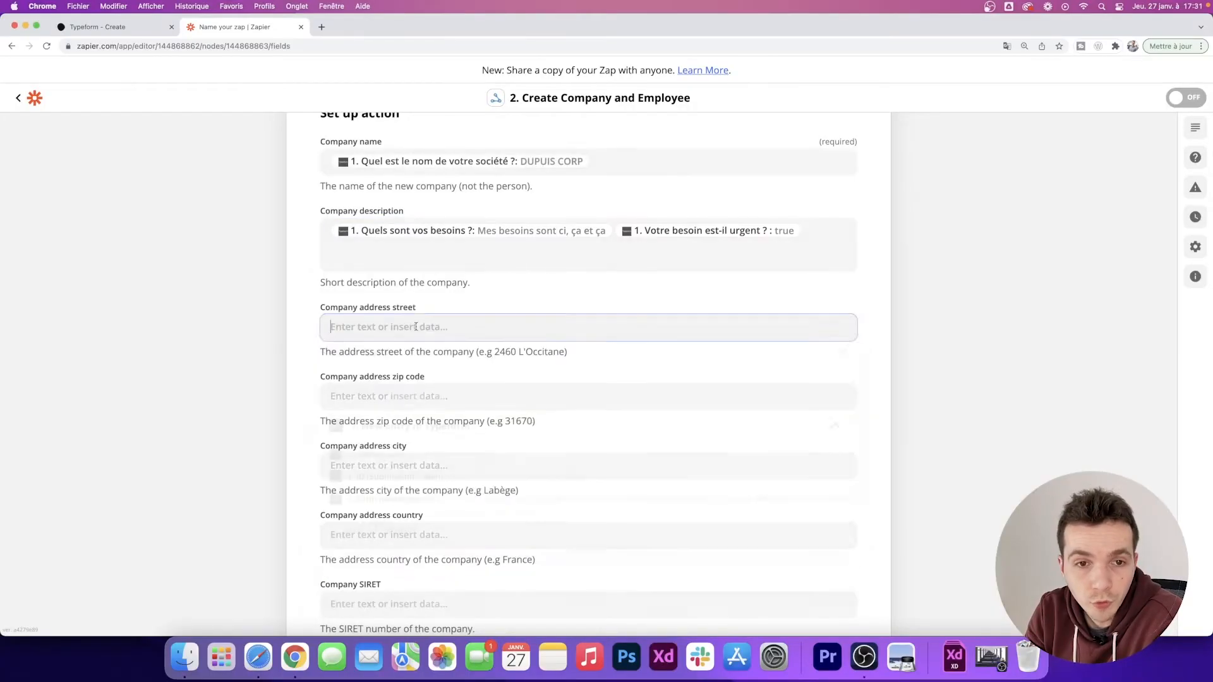
scroll(385, 314, "down", 5)
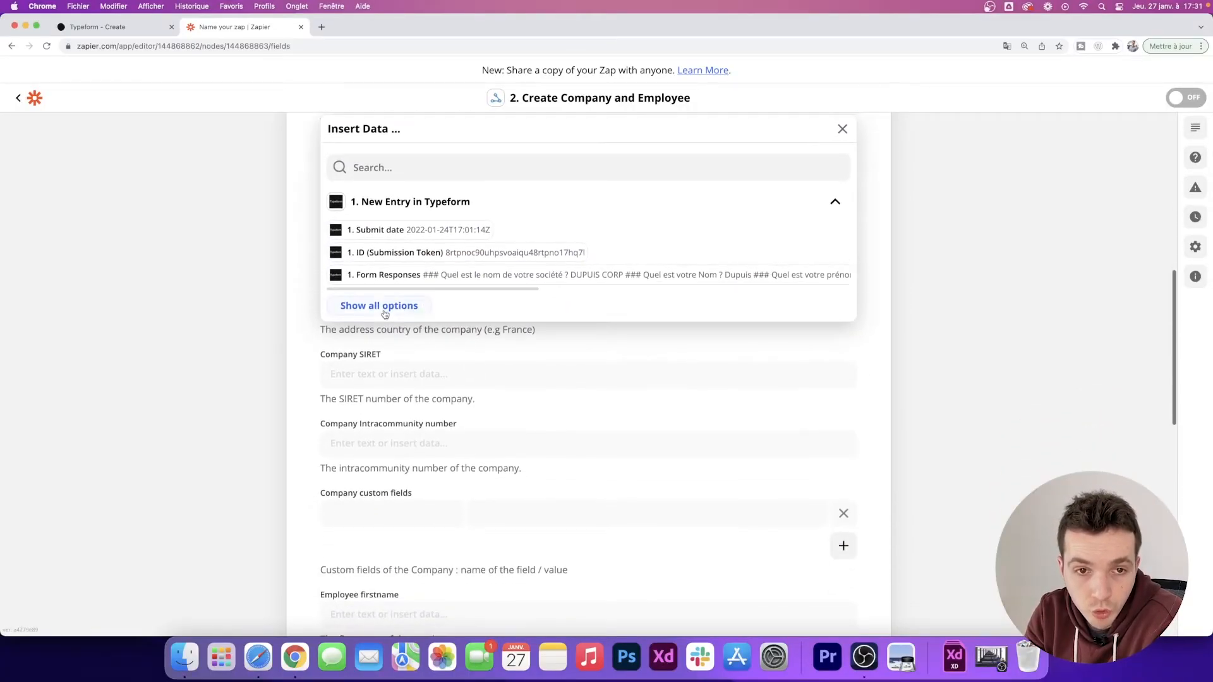
left_click(384, 305)
scroll(496, 404, "down", 2)
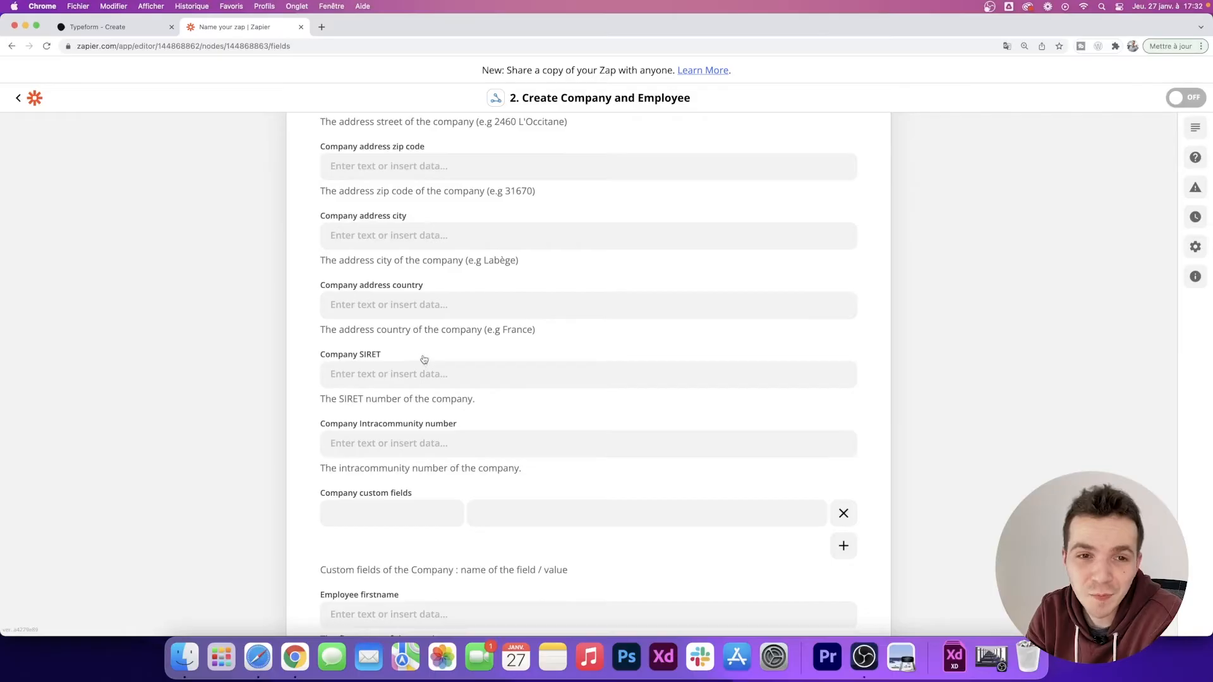
Step: Map Employee firstname to "Quel est votre prénom ?" and Employee lastname to "Quel est votre Nom ?"
scroll(380, 292, "down", 2)
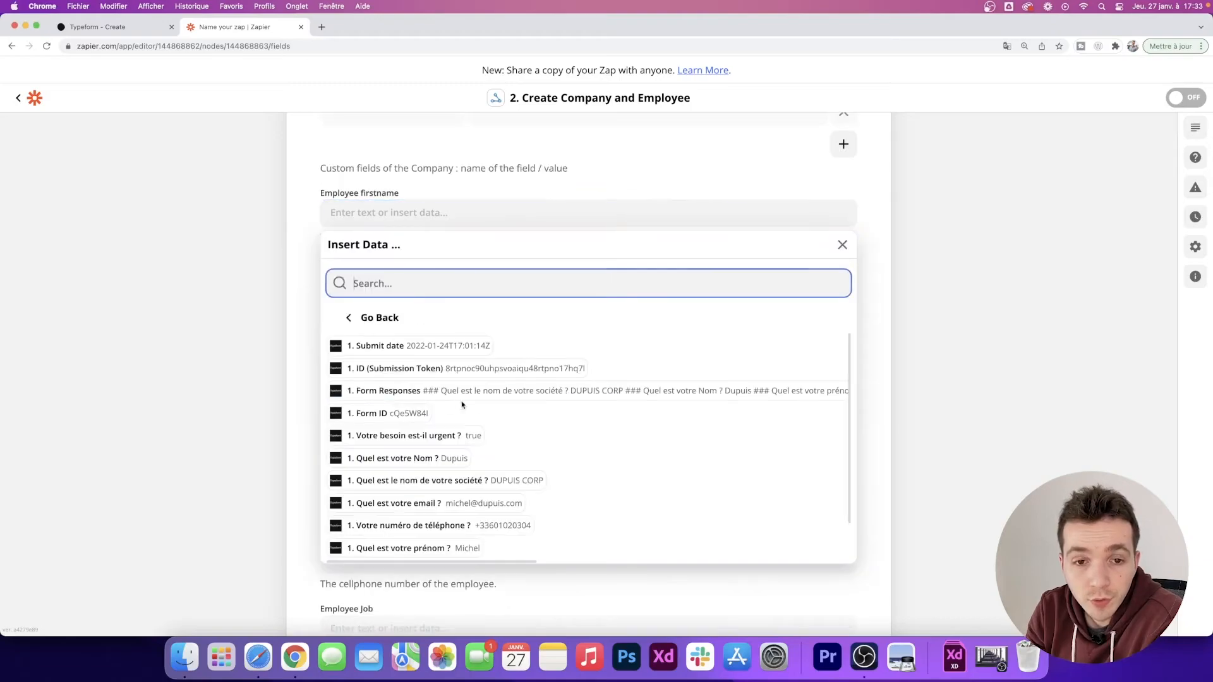
scroll(434, 417, "down", 1)
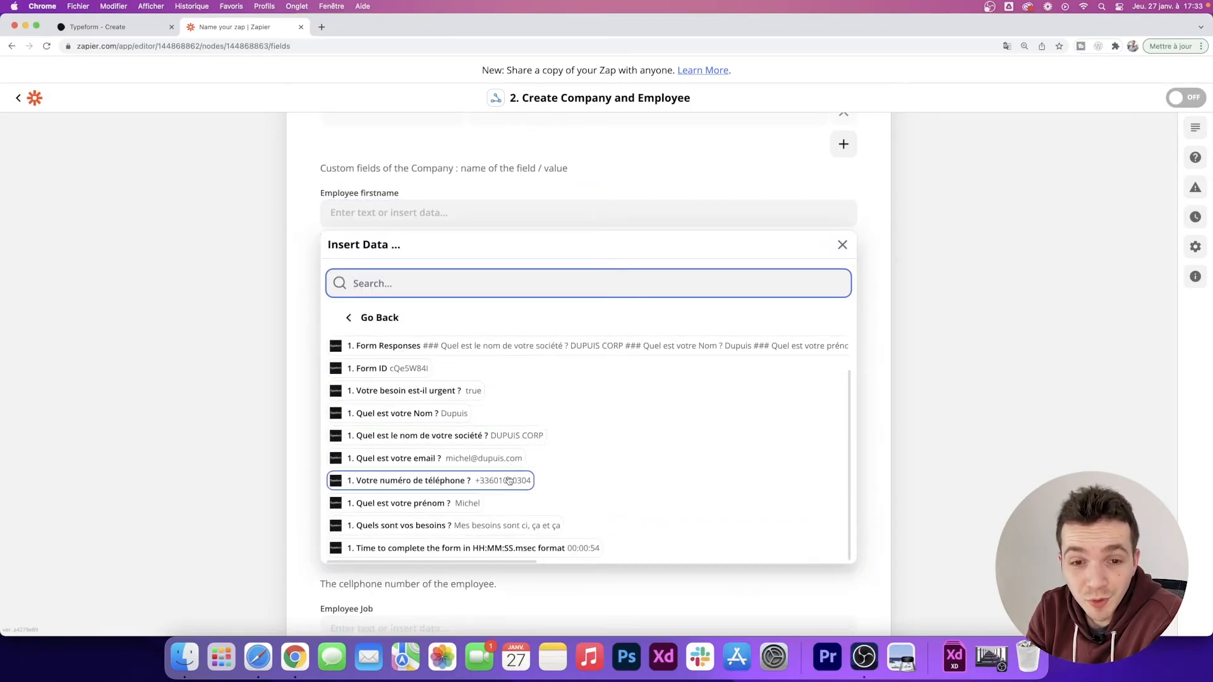
left_click(473, 503)
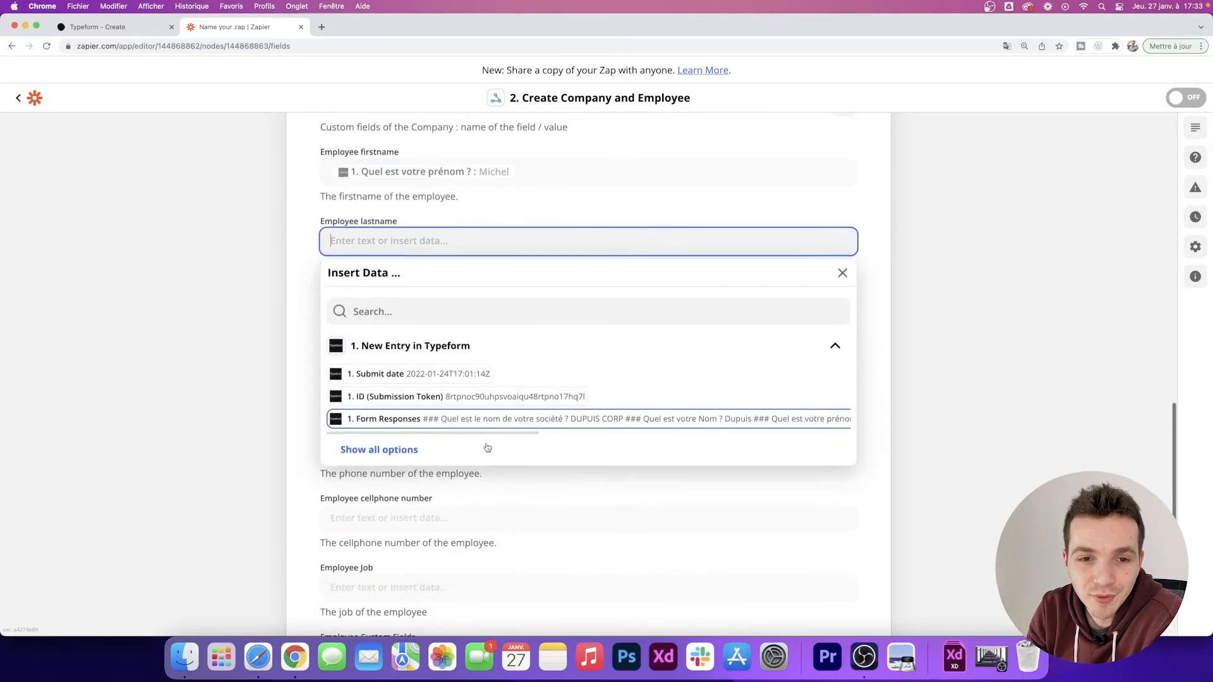
left_click(404, 450)
left_click(455, 422)
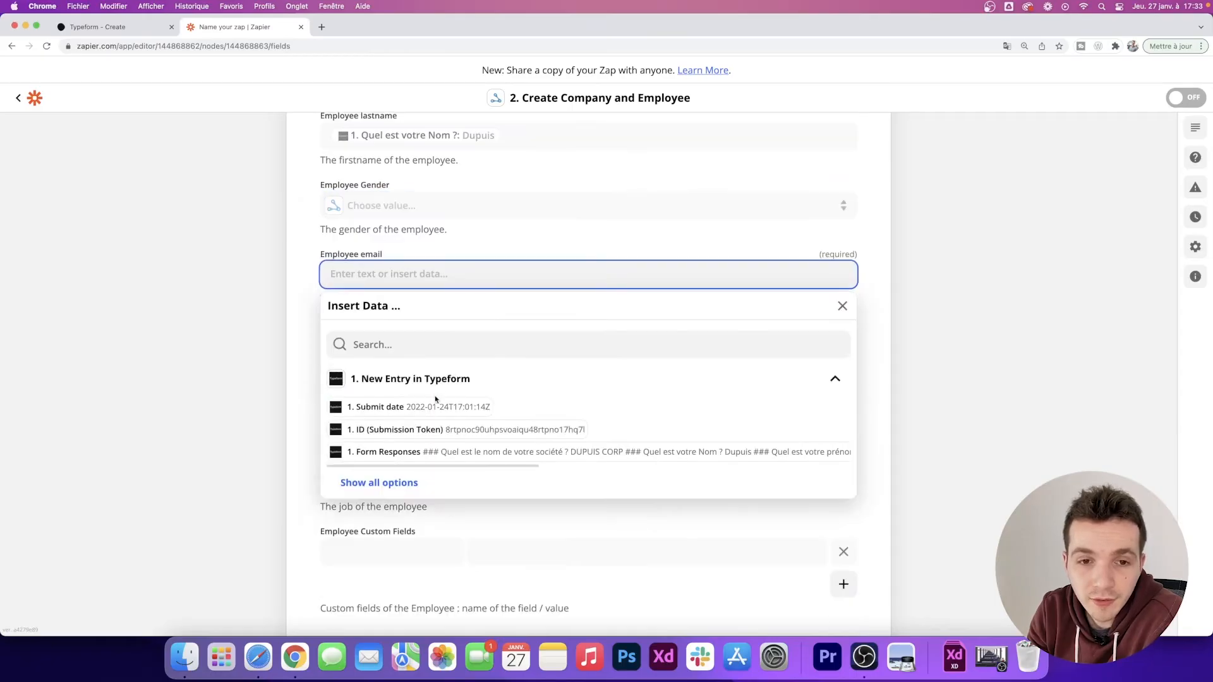
Step: Map Employee email to "Quel est votre email ?" and Employee phone number to "Votre numéro de téléphone ?"
left_click(400, 482)
scroll(462, 422, "down", 1)
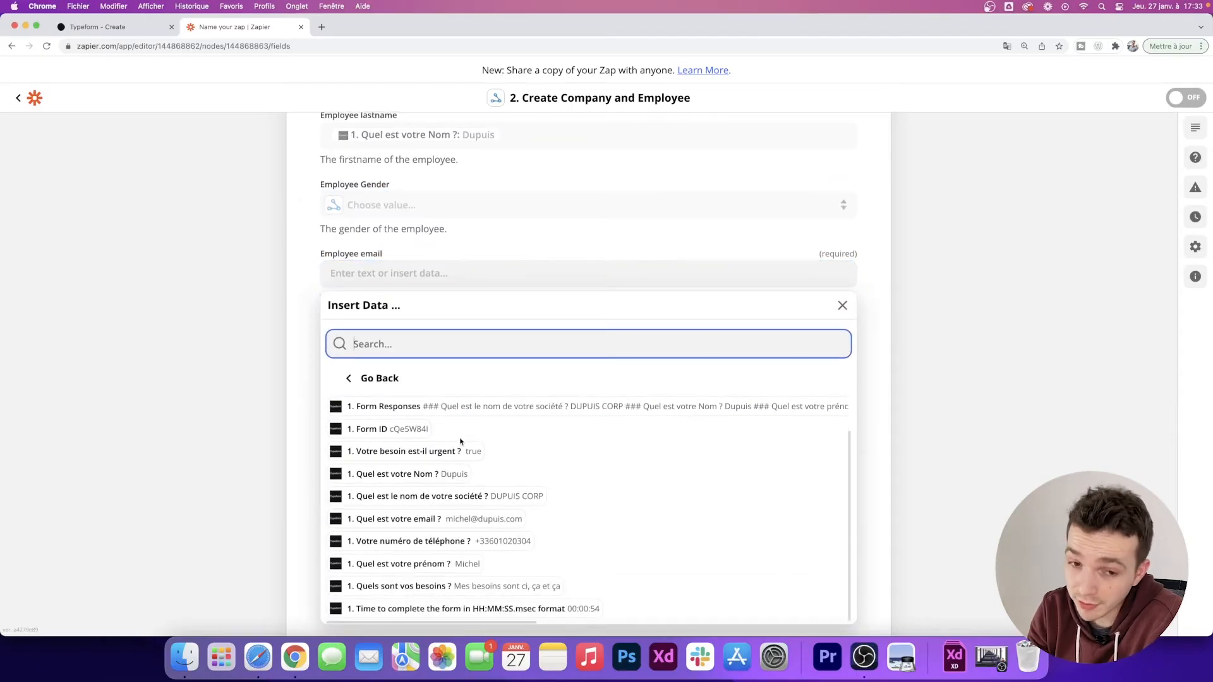
left_click(463, 519)
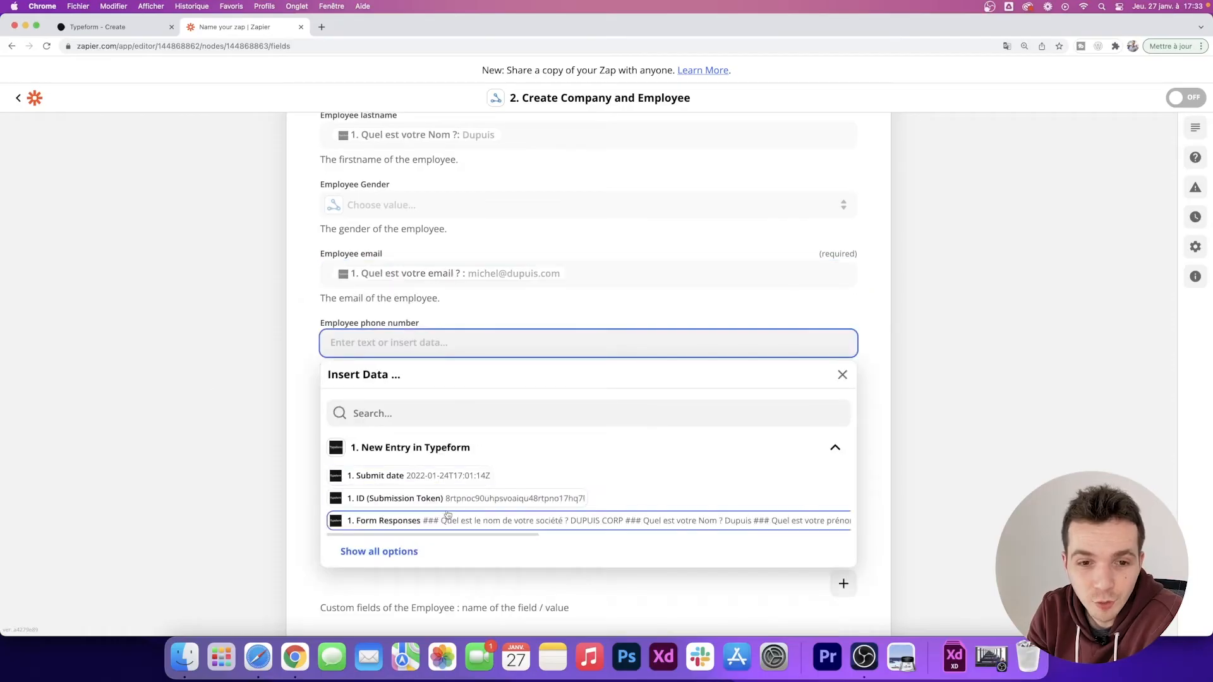
left_click(395, 557)
scroll(449, 506, "down", 1)
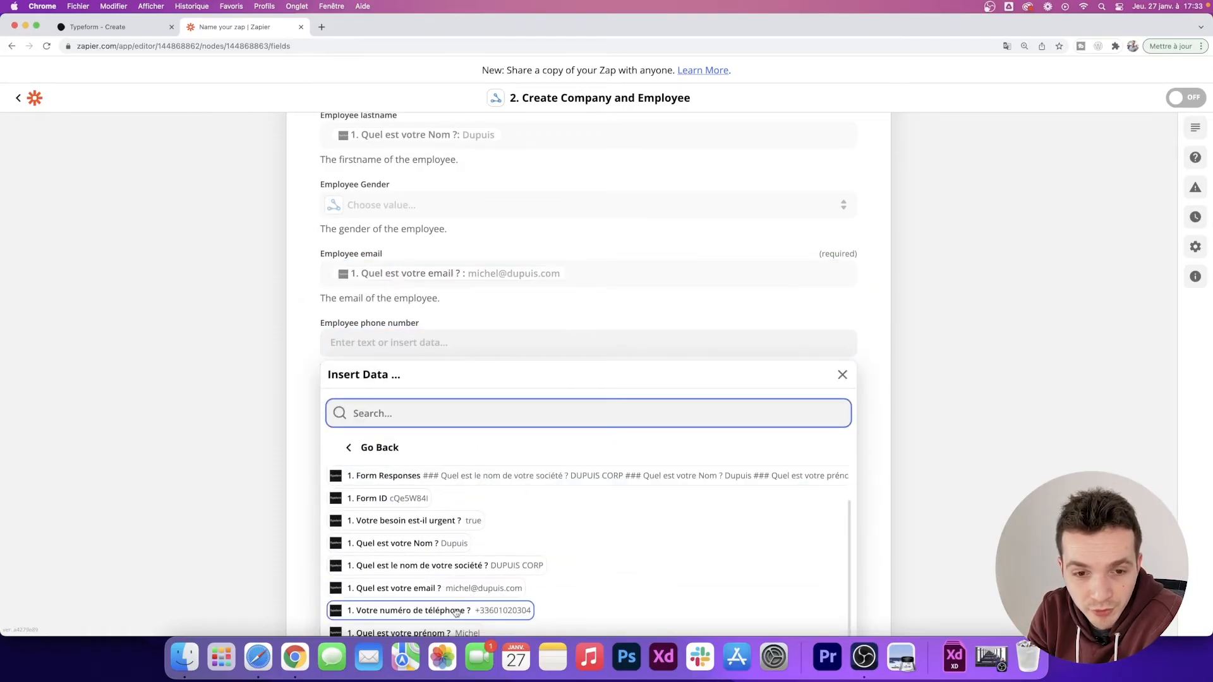
left_click(480, 610)
Step: Finish the action's field setup and test the action by sending the sample company and employee to Axonaut
scroll(719, 549, "down", 3)
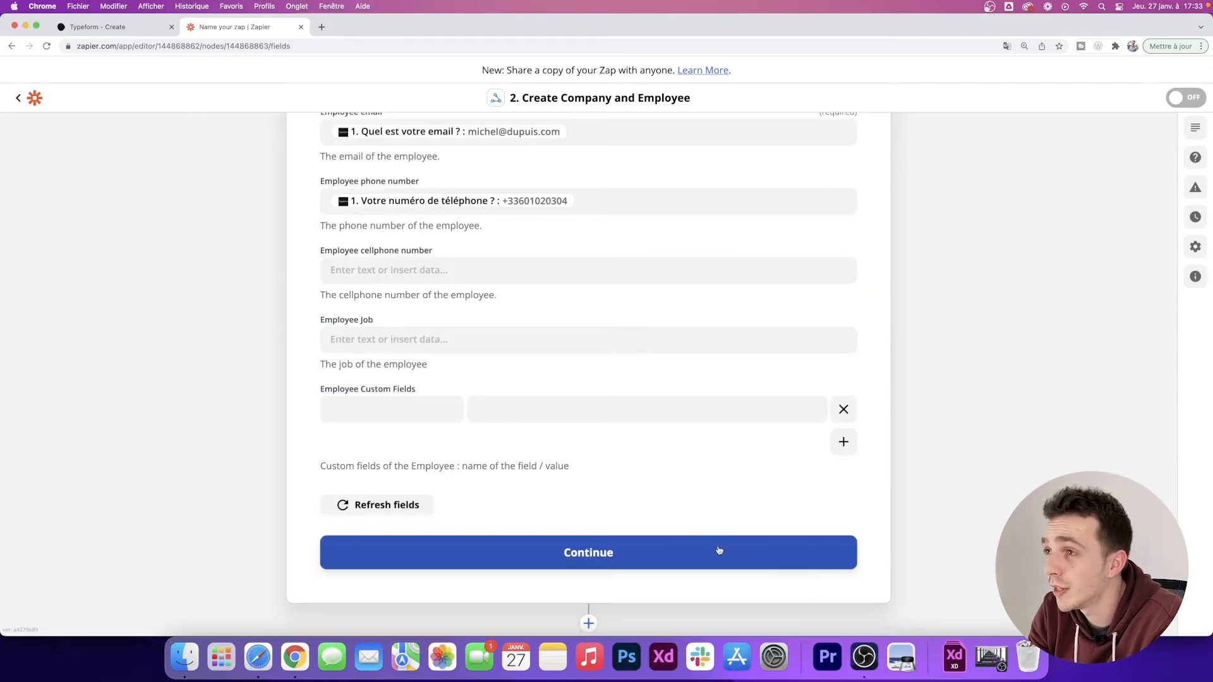
left_click(649, 556)
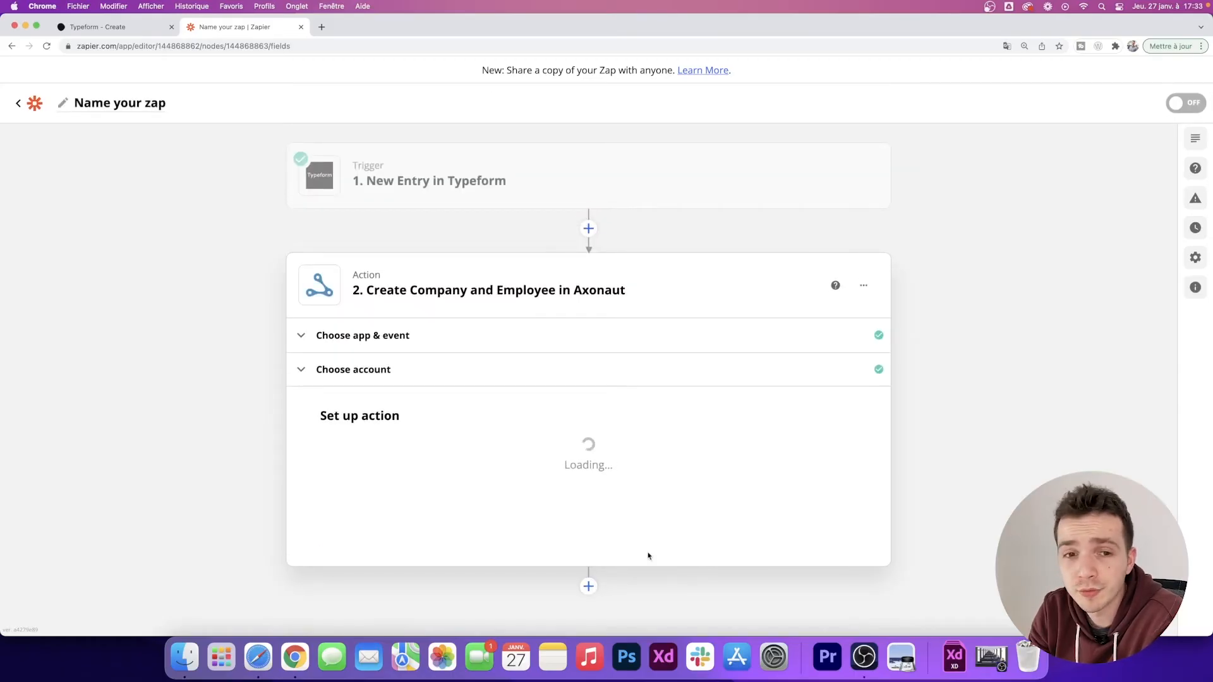
scroll(652, 547, "down", 4)
scroll(946, 574, "down", 1)
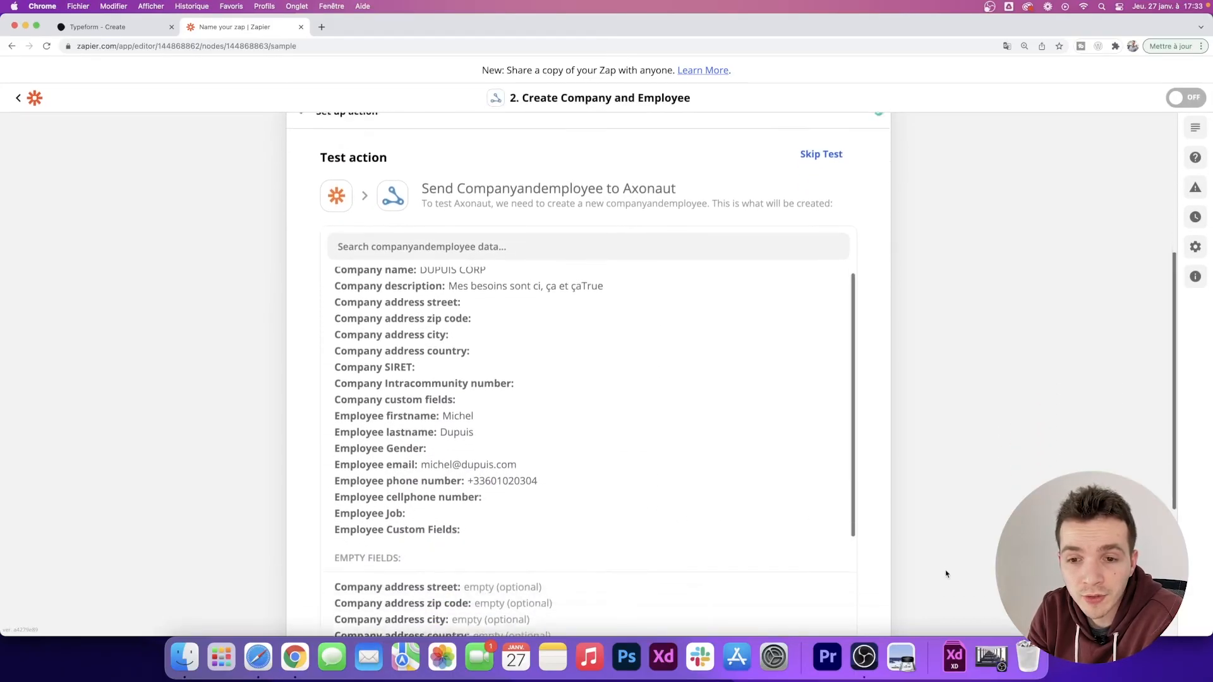
scroll(923, 572, "down", 5)
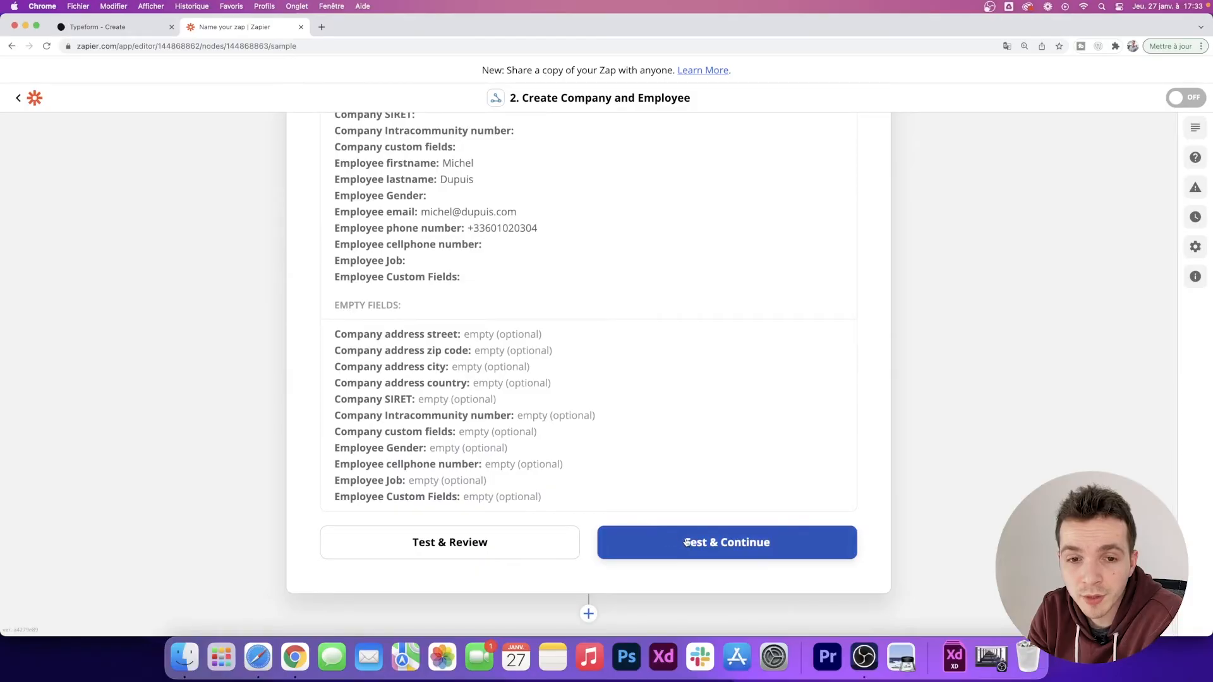
left_click(687, 542)
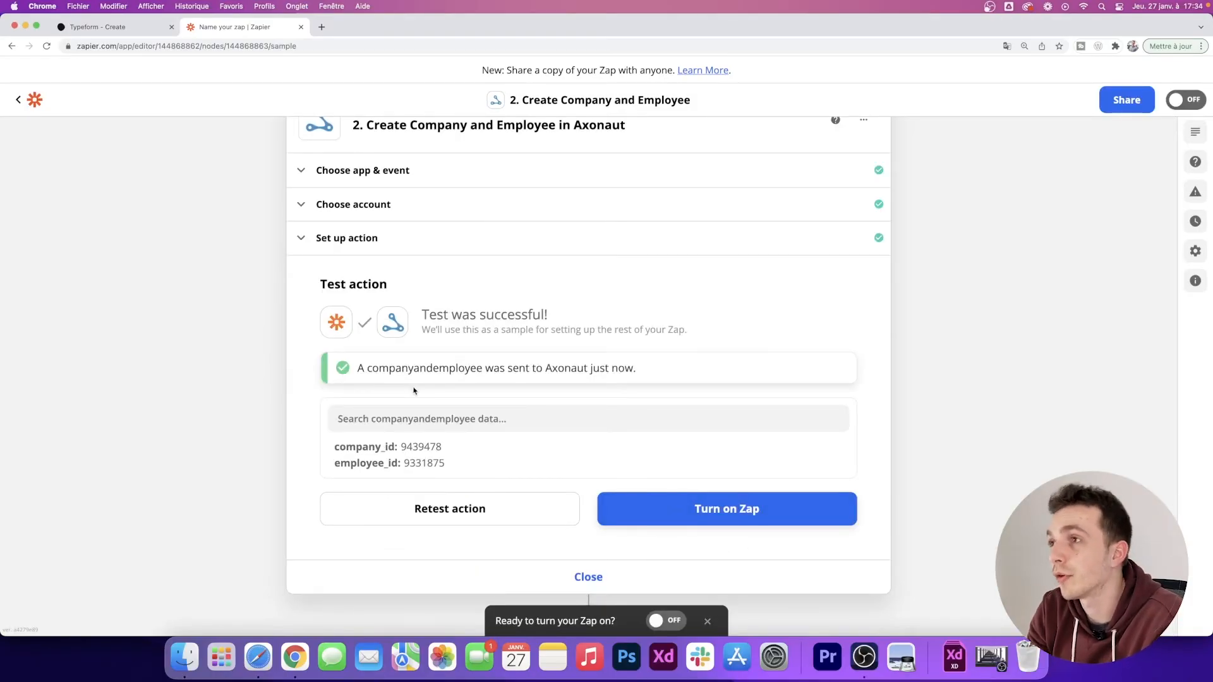